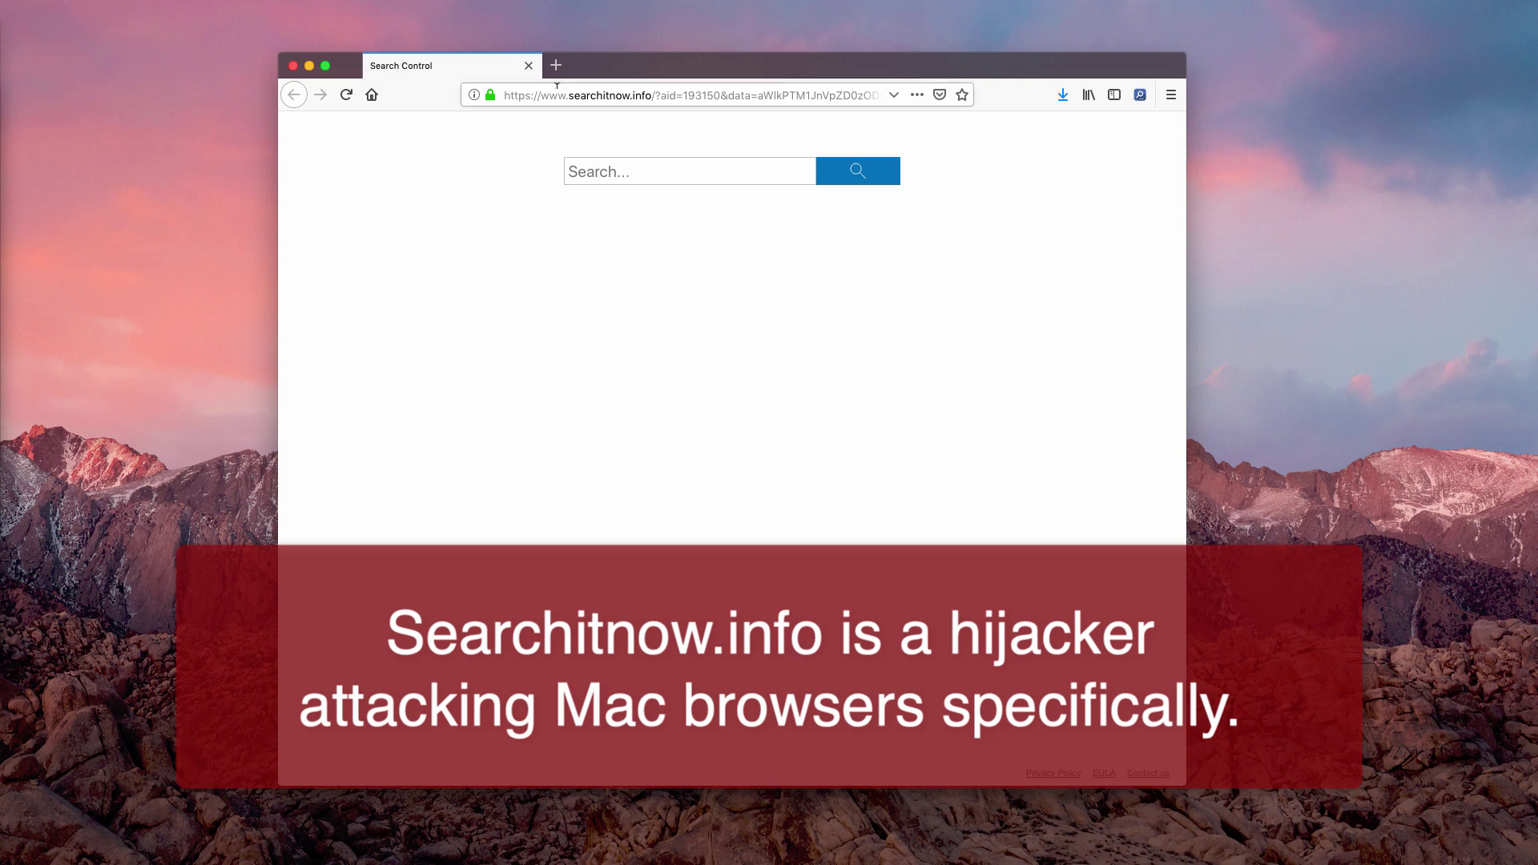
# Step: Highlight the searchitnow.info domain in Firefox's address bar to inspect it
pyautogui.click(652, 95)
pyautogui.moveTo(652, 95); pyautogui.dragTo(569, 94)
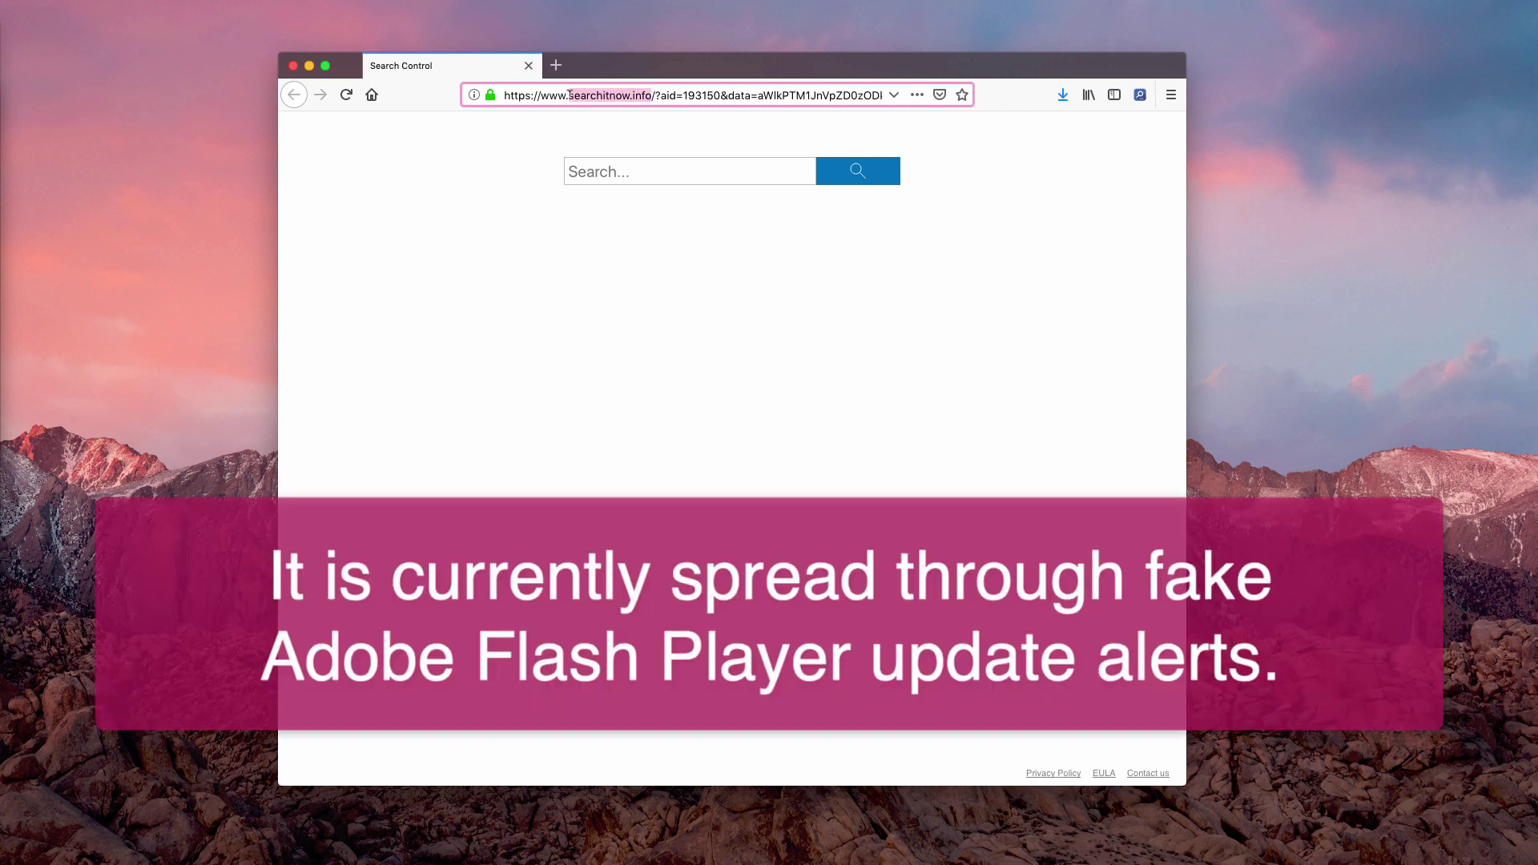
pyautogui.click(603, 95)
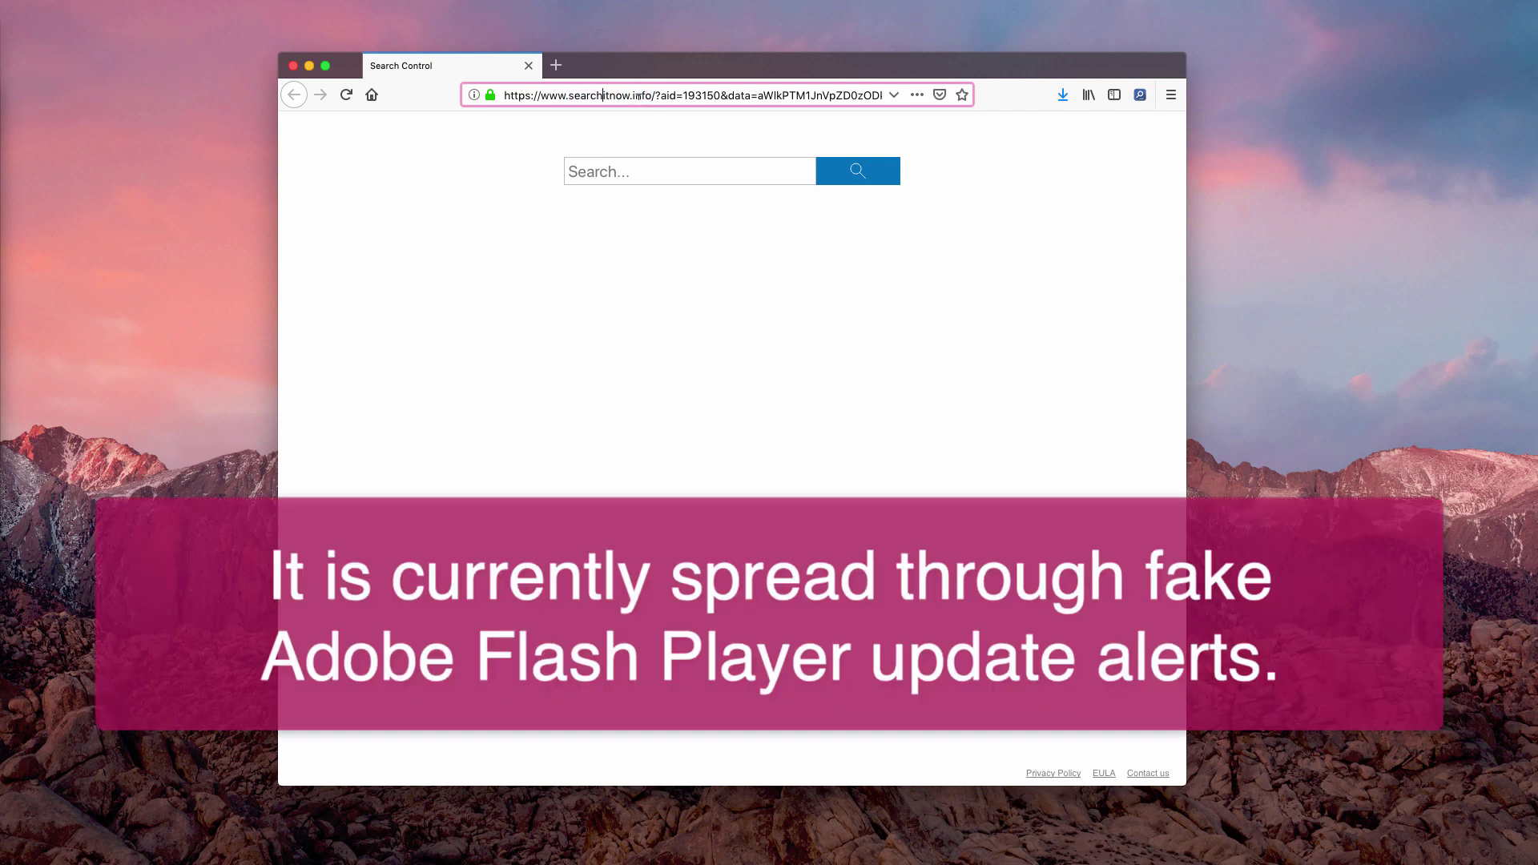
pyautogui.moveTo(656, 94)
pyautogui.mouseDown()
pyautogui.moveTo(577, 95)
pyautogui.moveTo(657, 95)
pyautogui.mouseUp()
pyautogui.click(569, 94)
pyautogui.click(652, 94)
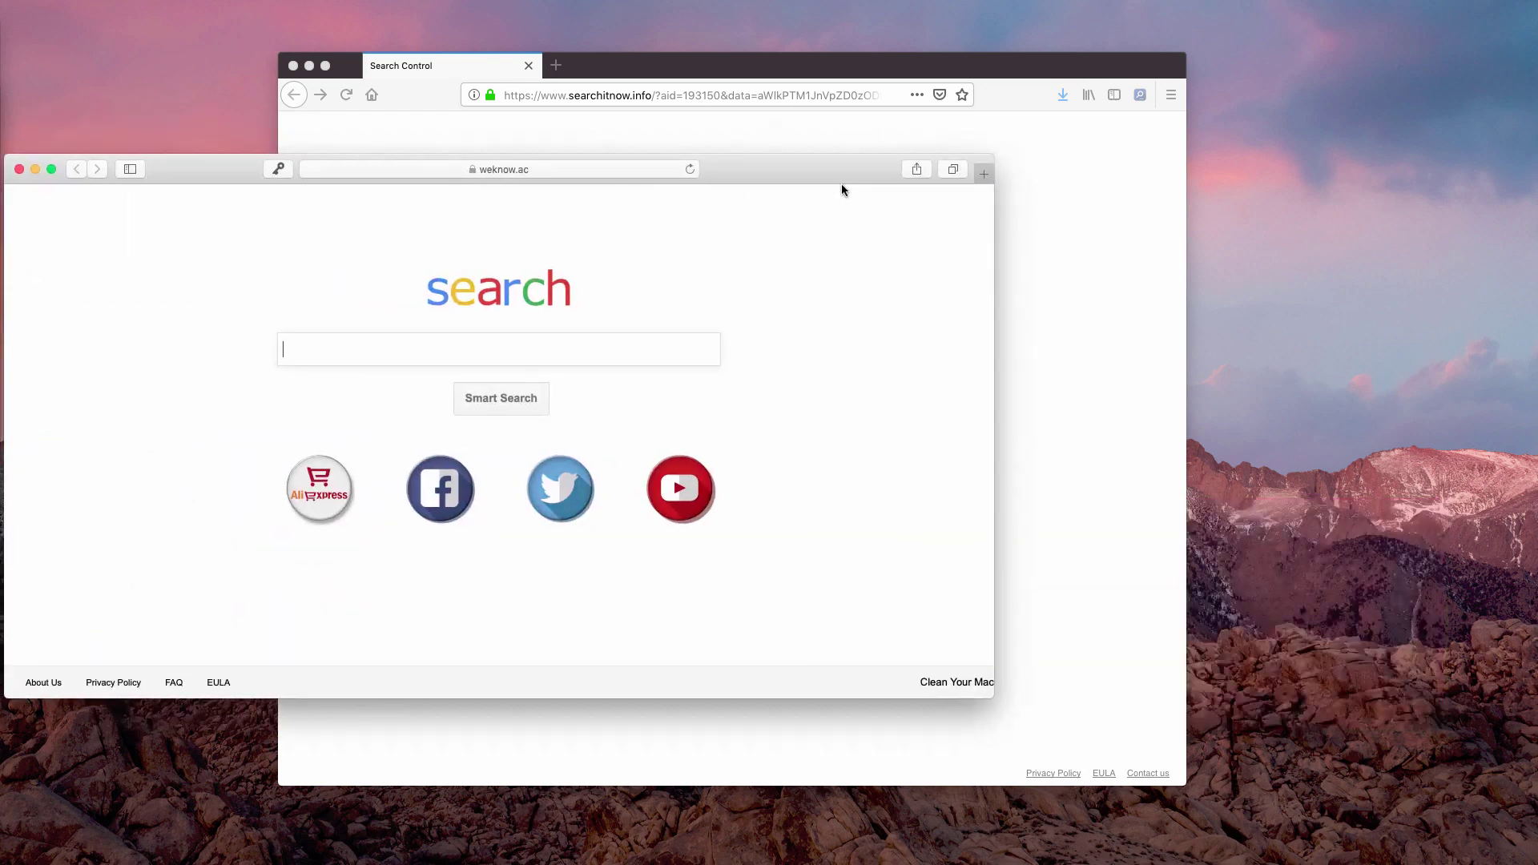
# Step: Highlight weknow.ac in Safari's address bar, then return to the Firefox searchitnow.info window
pyautogui.click(736, 202)
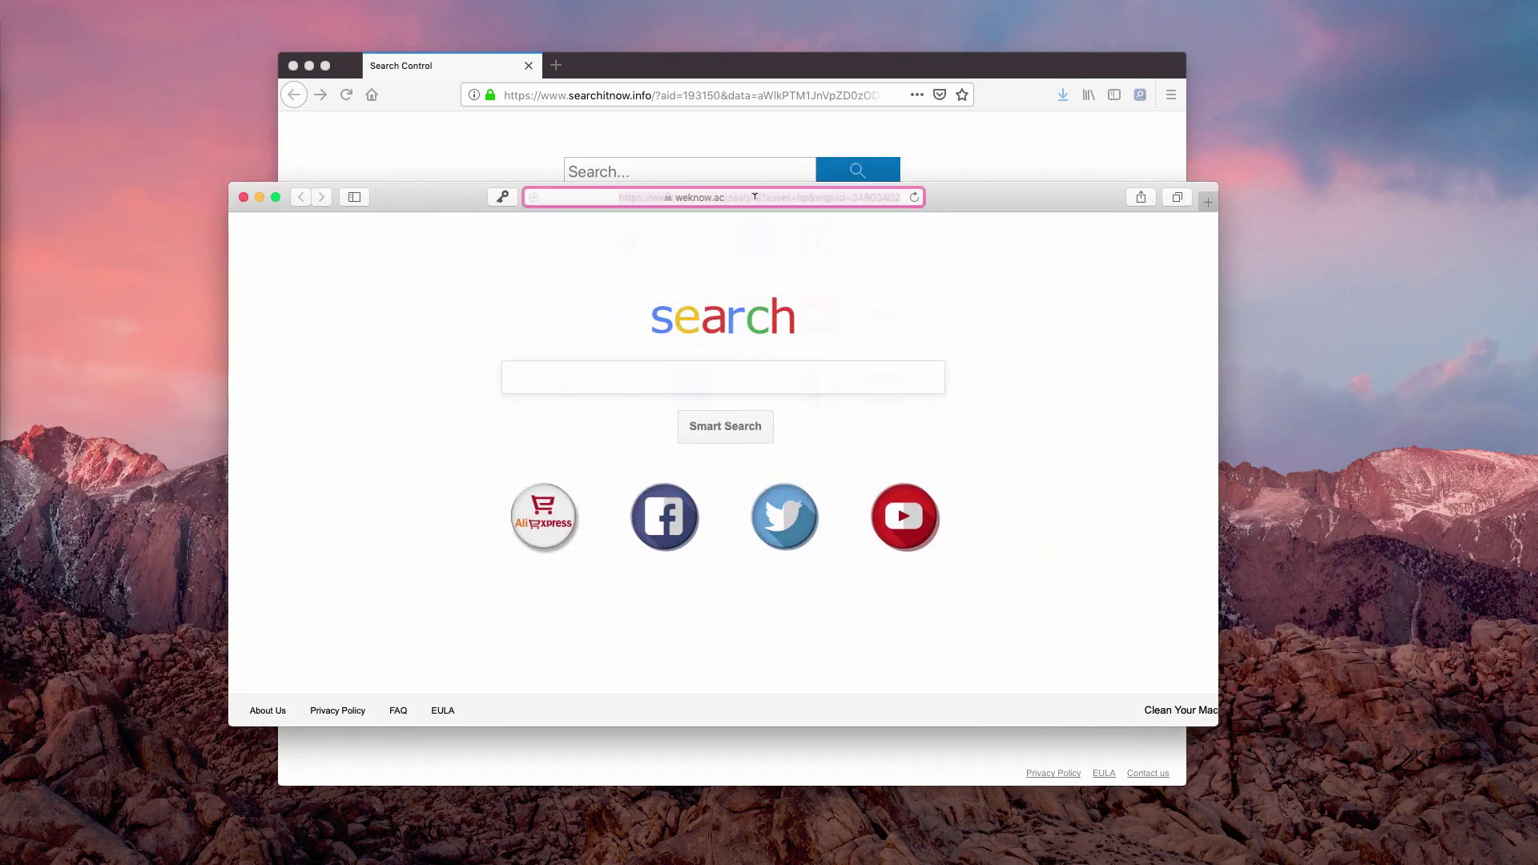
pyautogui.moveTo(632, 195); pyautogui.dragTo(602, 197)
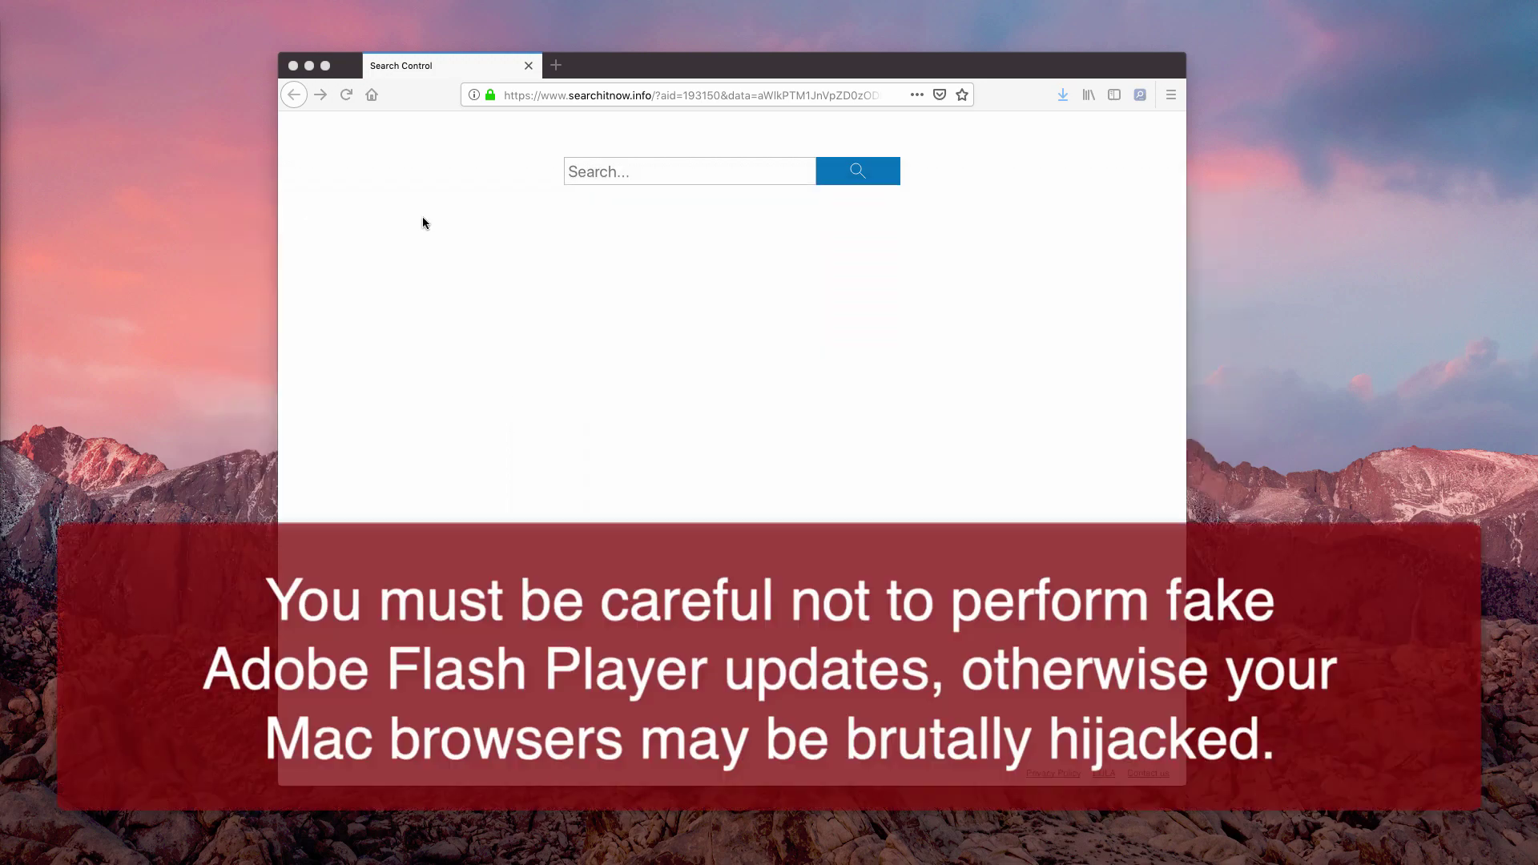
pyautogui.moveTo(656, 95); pyautogui.dragTo(567, 96)
pyautogui.click(653, 95)
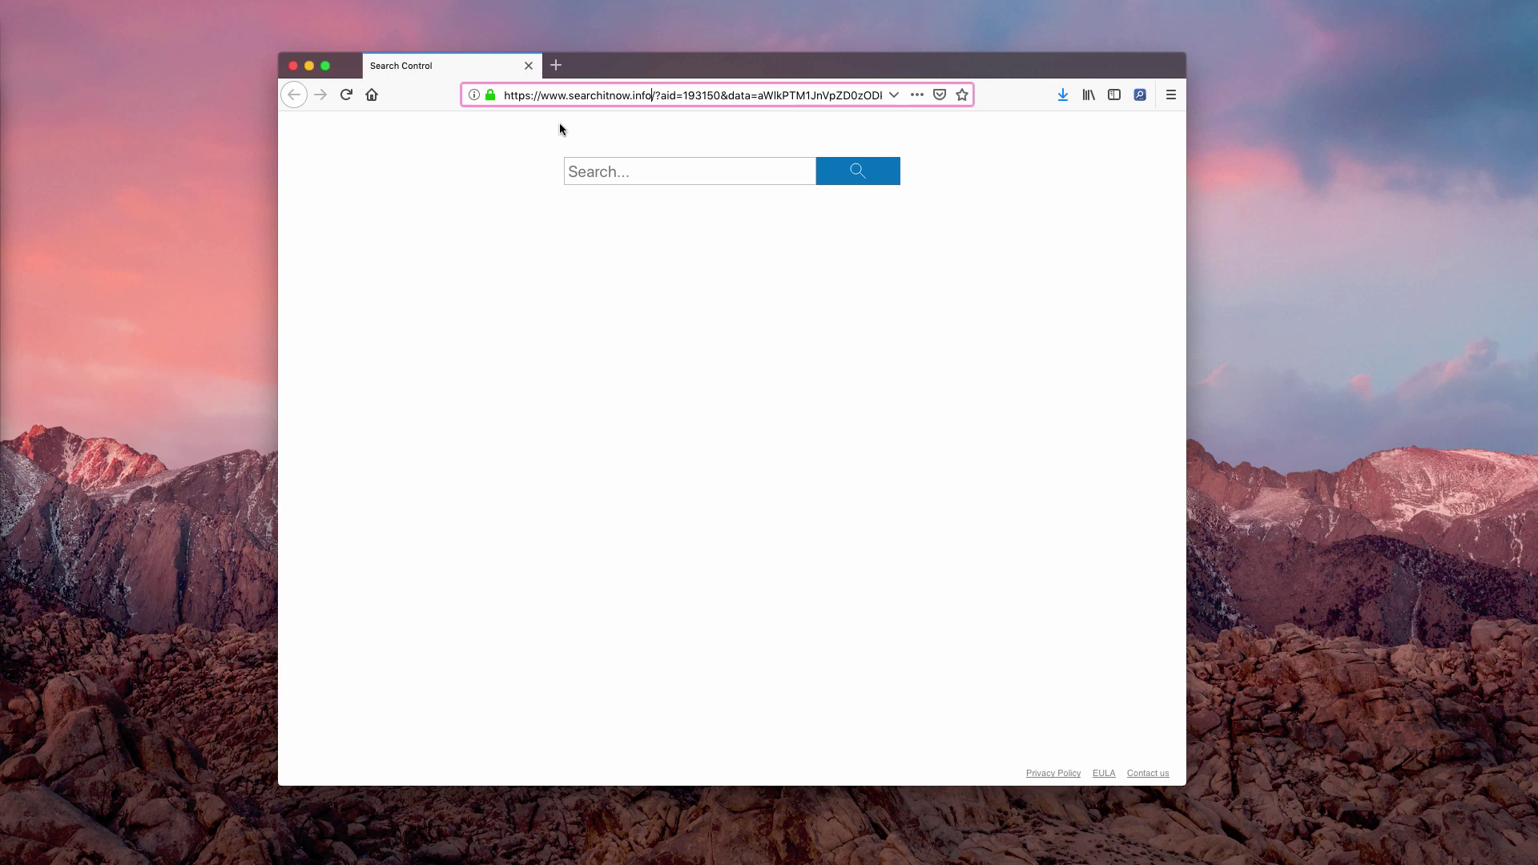
# Step: Inspect the hijacked searchitnow page, then open Firefox Preferences from the main menu
pyautogui.moveTo(569, 95); pyautogui.dragTo(652, 95)
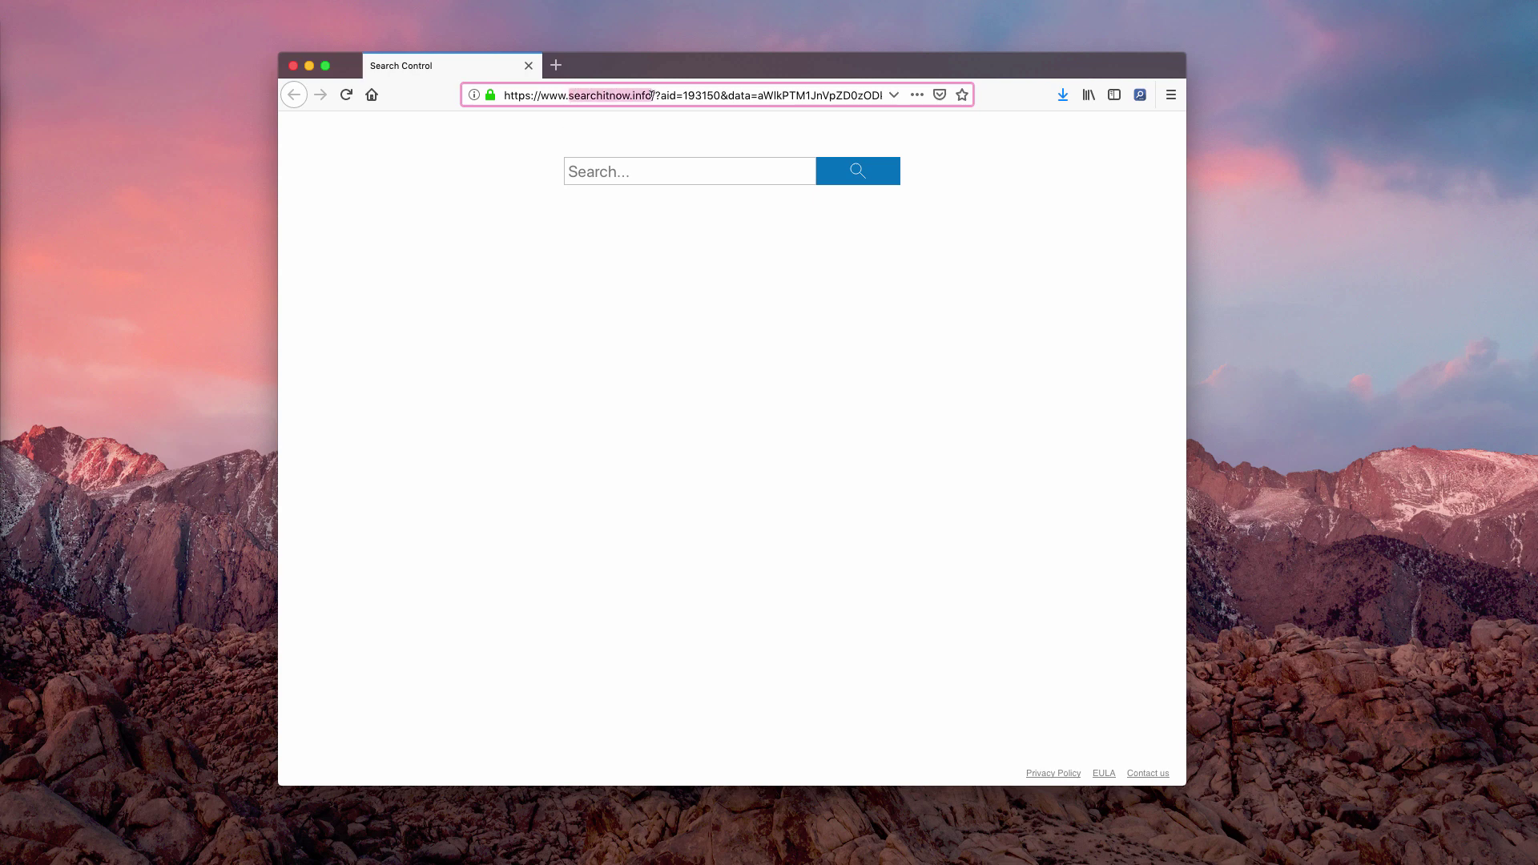
pyautogui.click(664, 171)
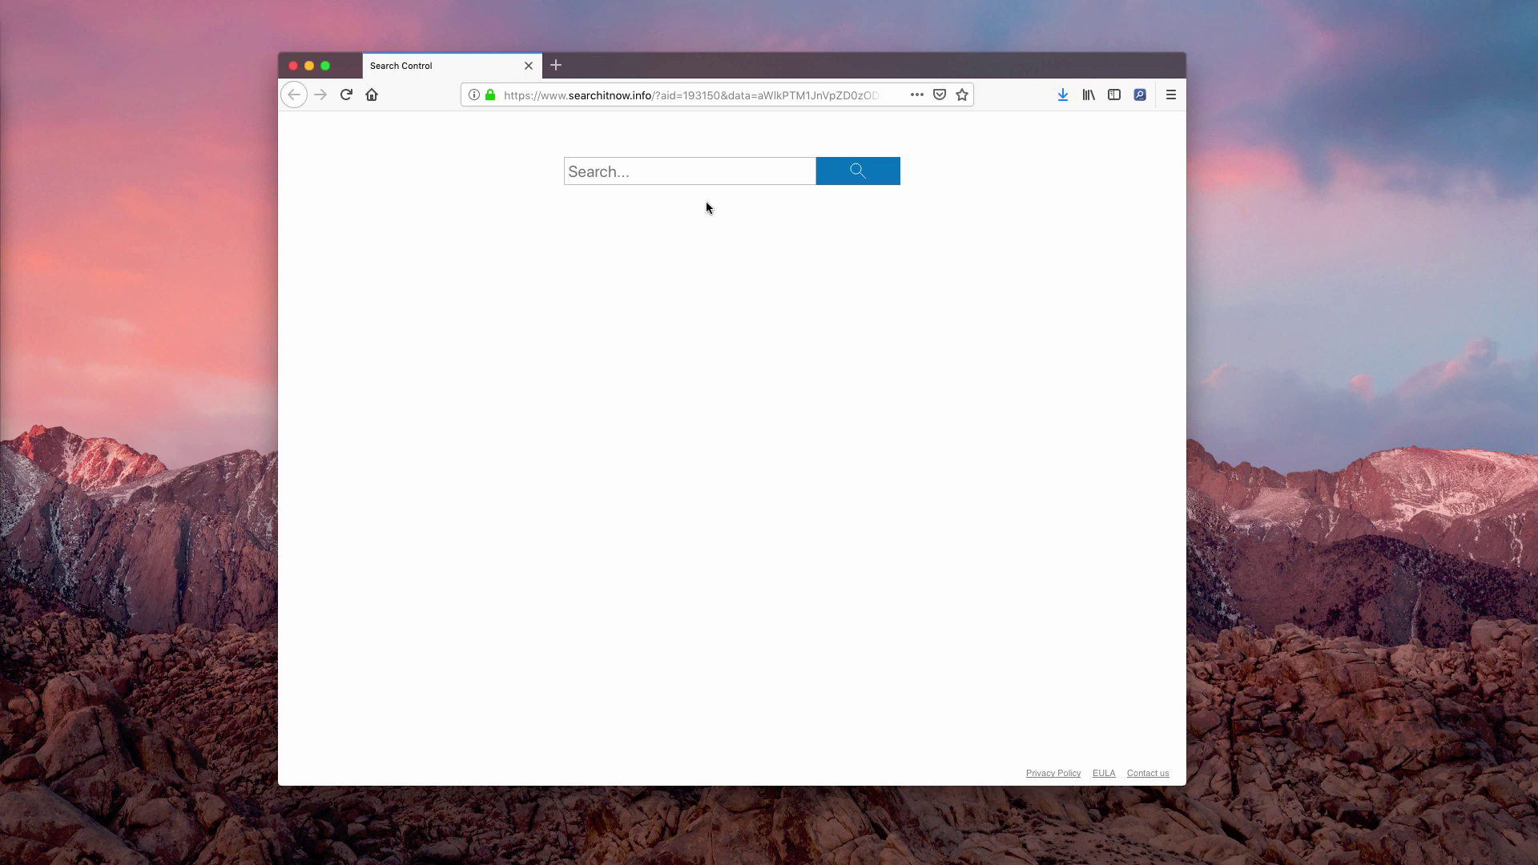
pyautogui.click(694, 174)
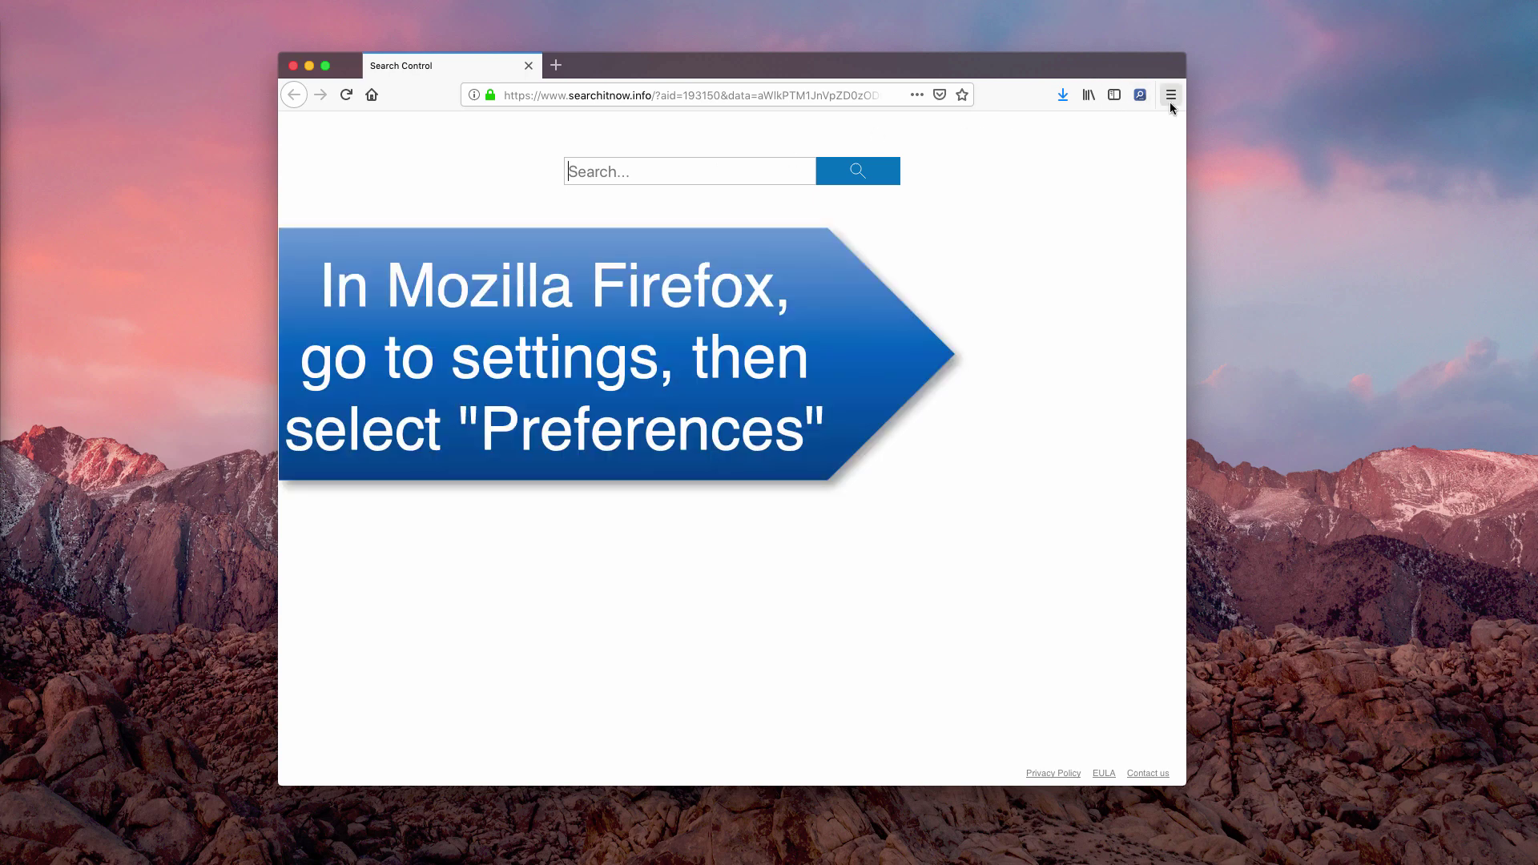
pyautogui.click(1170, 100)
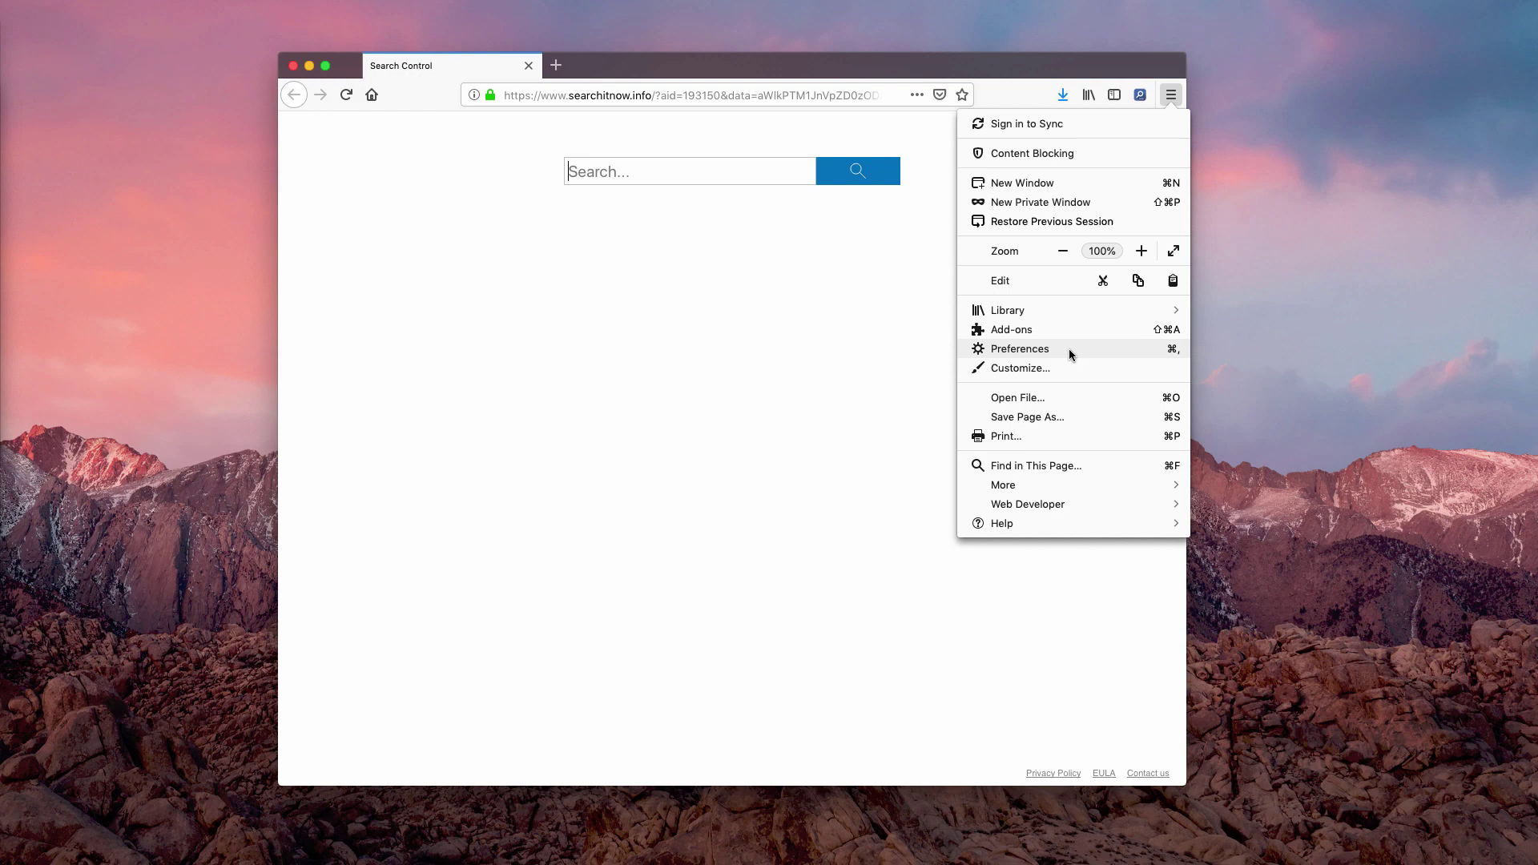
pyautogui.click(1069, 349)
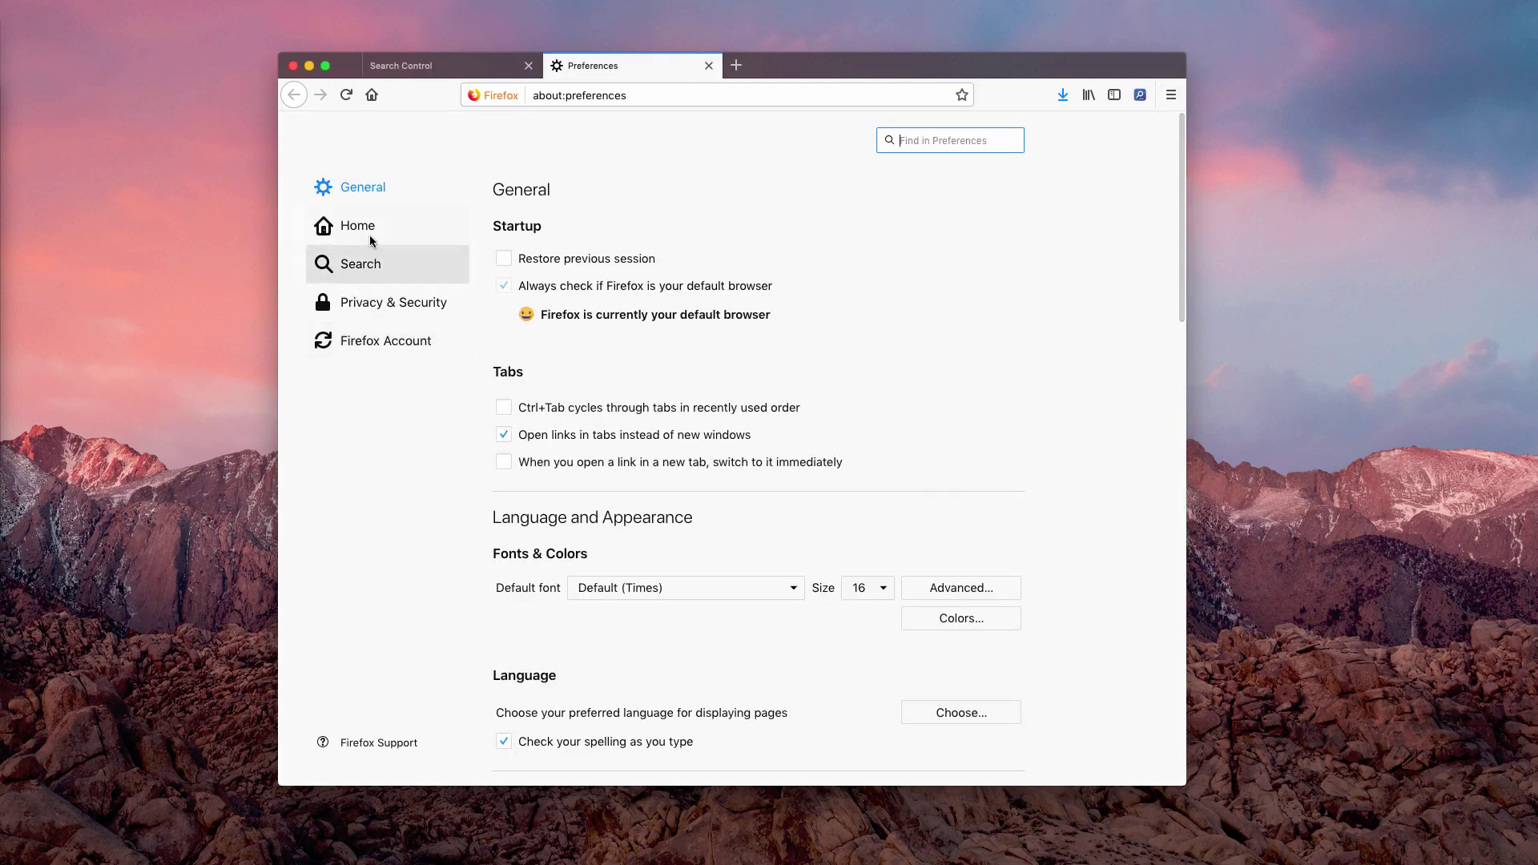
# Step: In the Home preferences, replace the searchitnow homepage URL with google.com
pyautogui.click(371, 239)
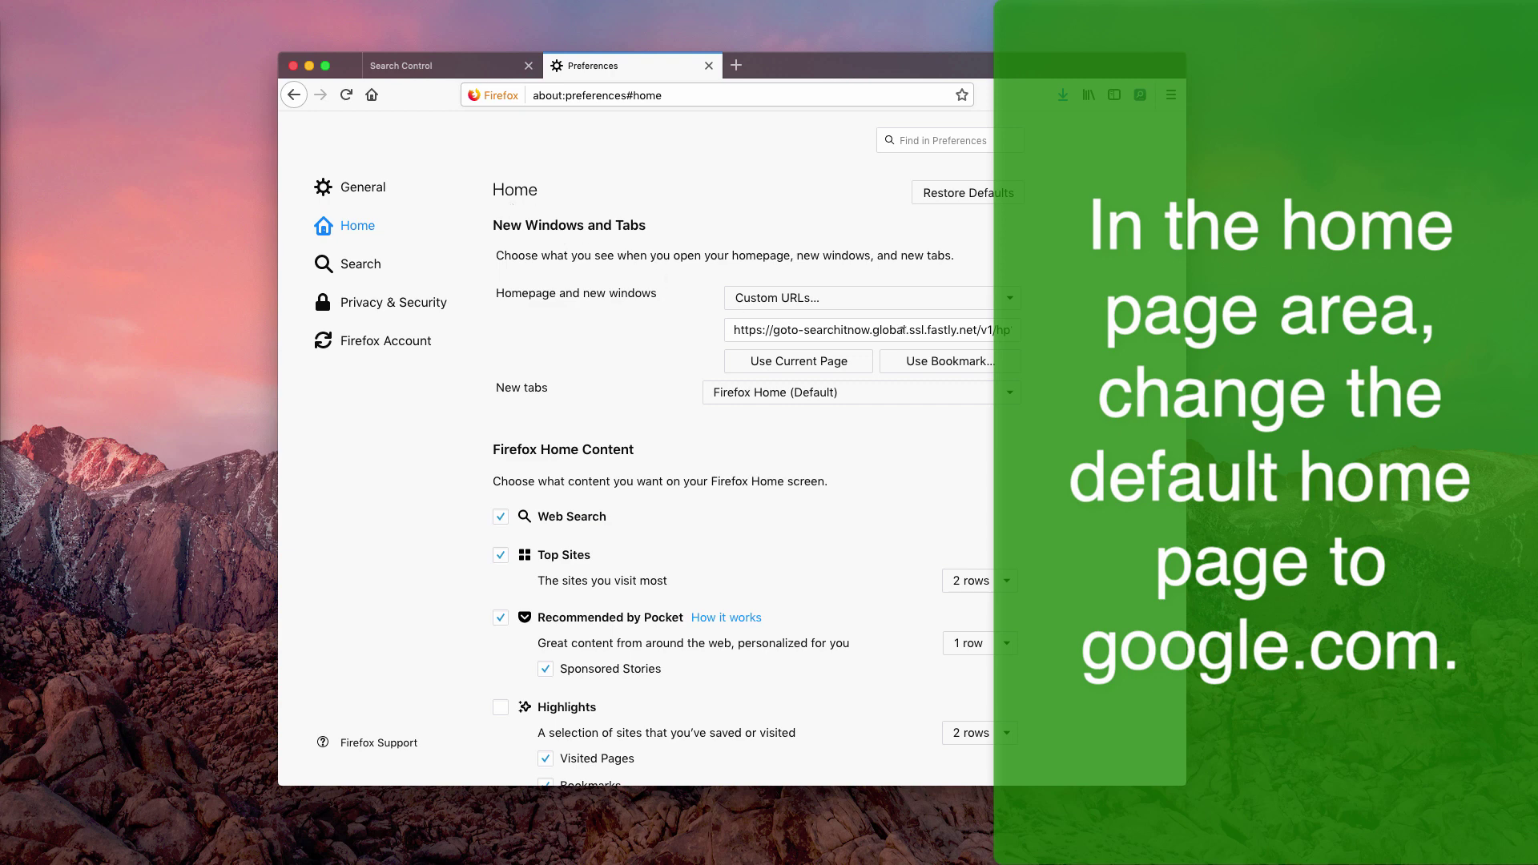
pyautogui.click(887, 330)
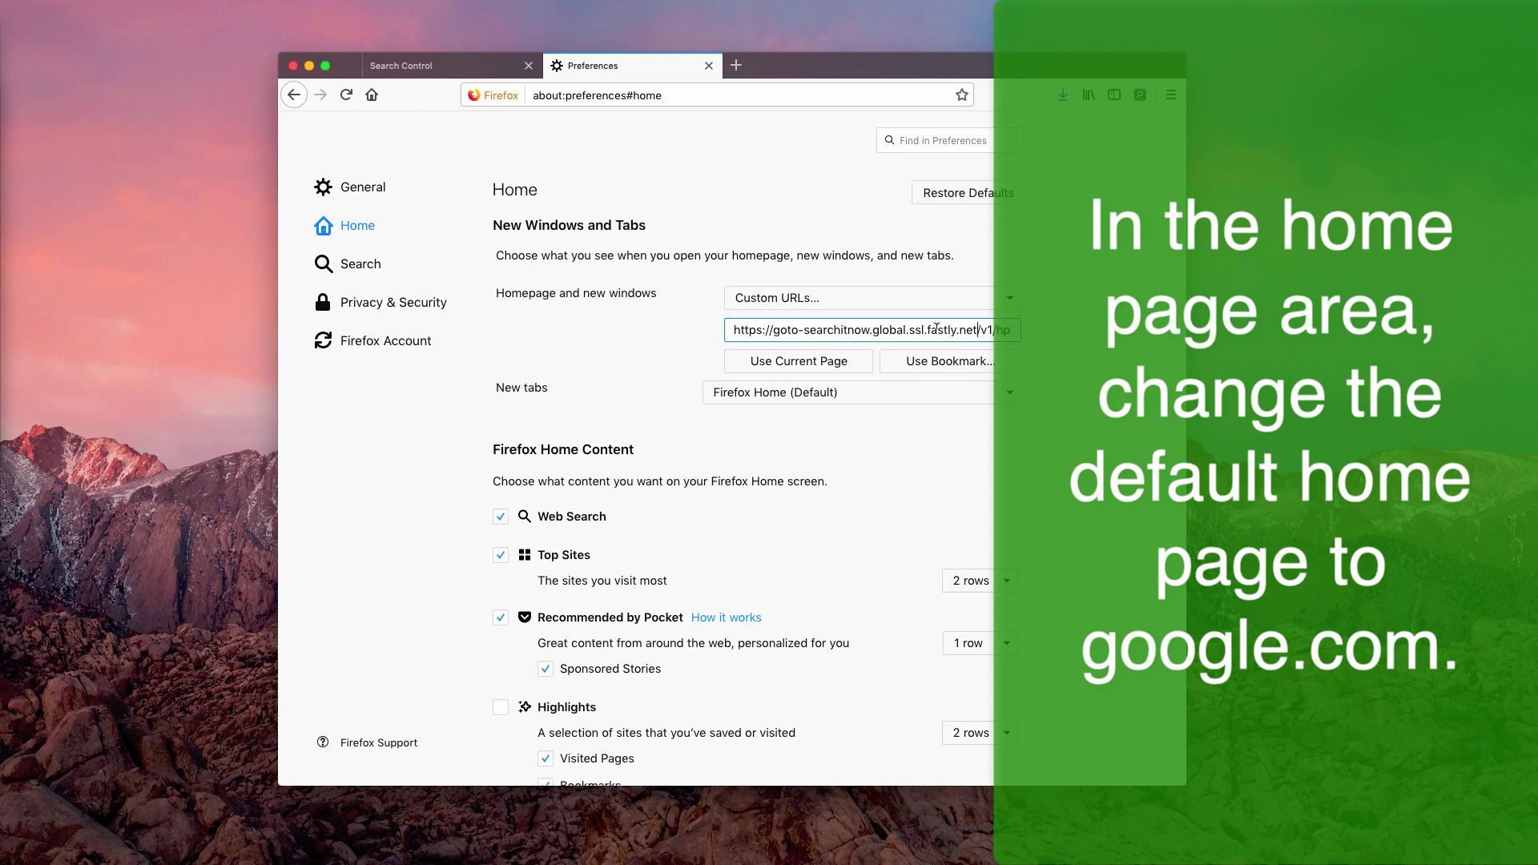
pyautogui.click(817, 329)
pyautogui.press('super+a')
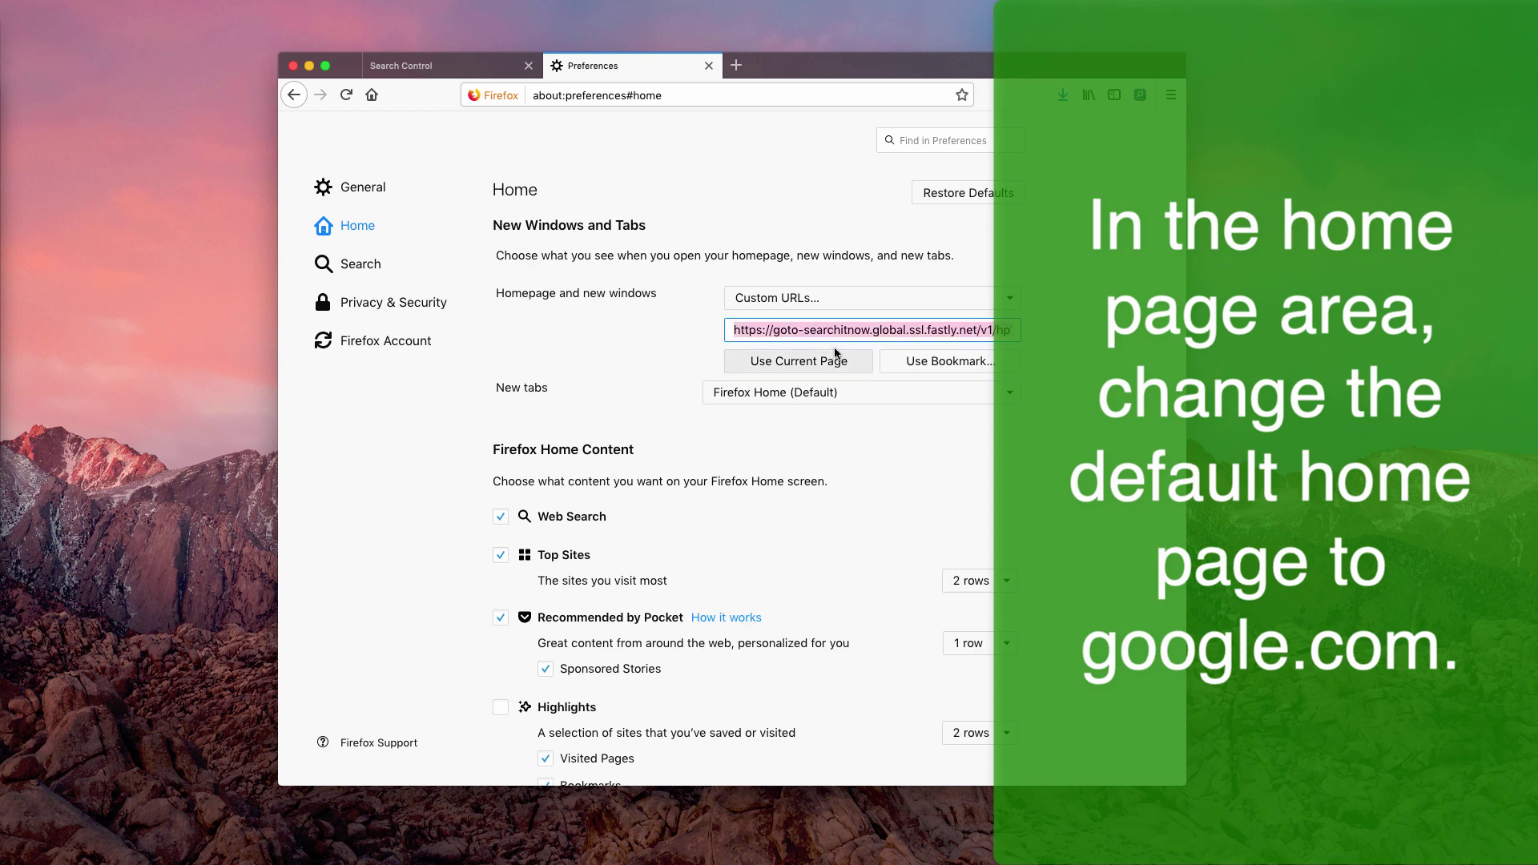
pyautogui.press('BackSpace')
pyautogui.write('g')
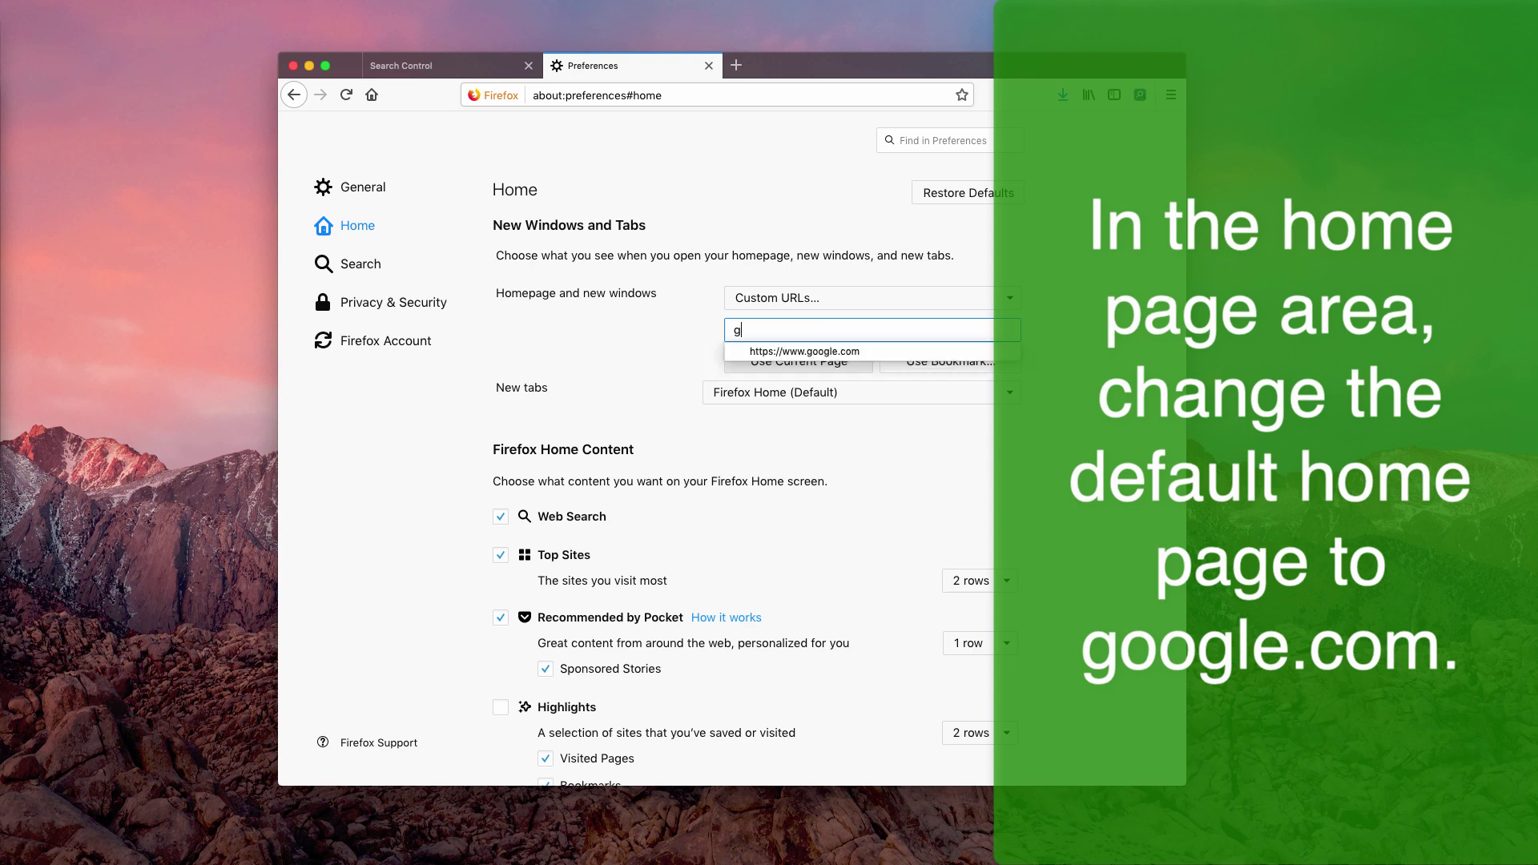
pyautogui.write('oogle.com')
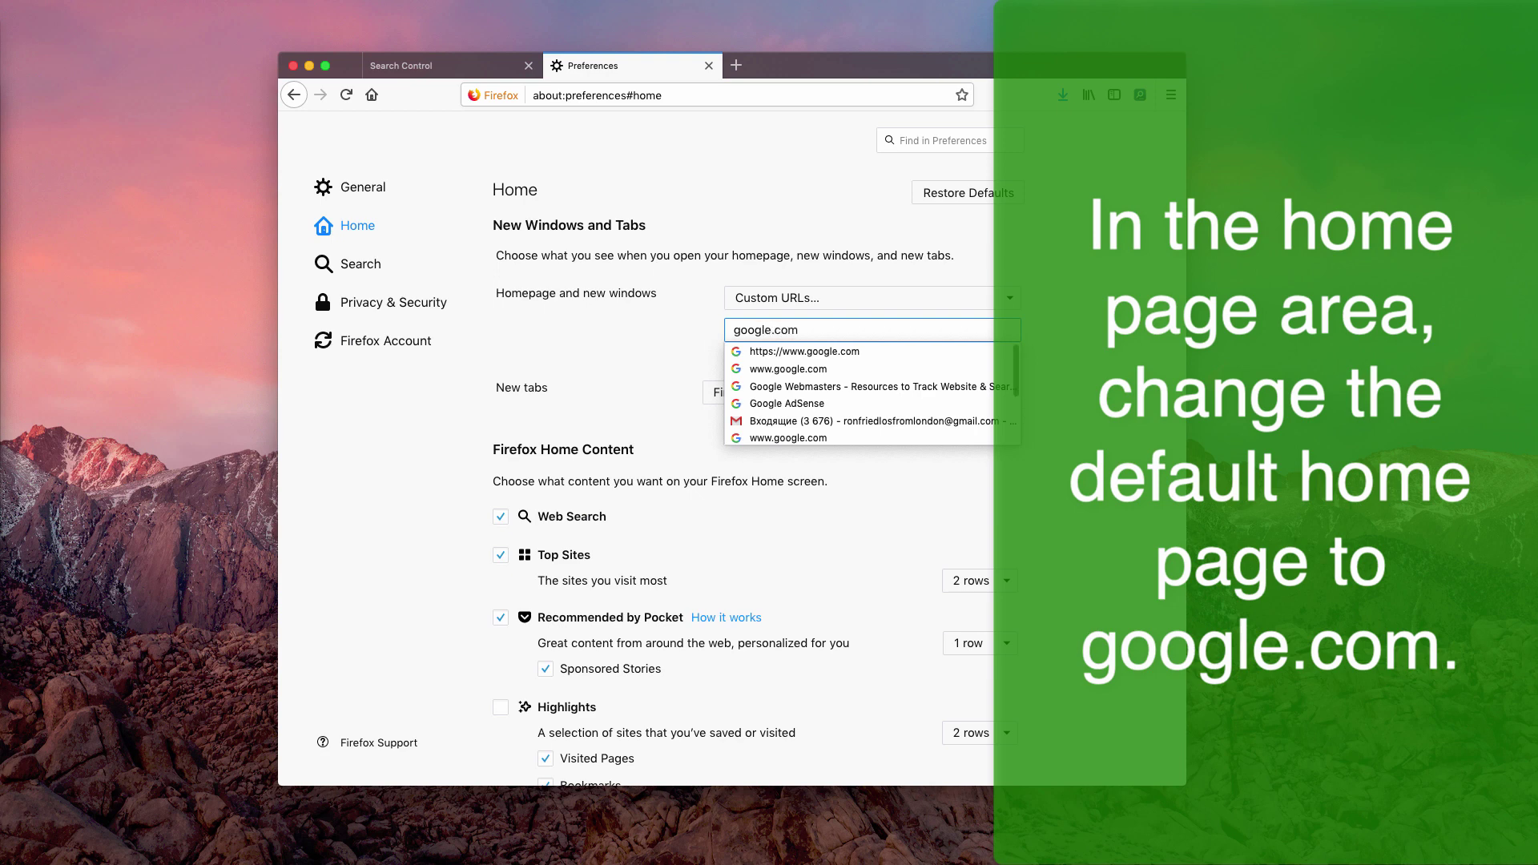
pyautogui.press('Return')
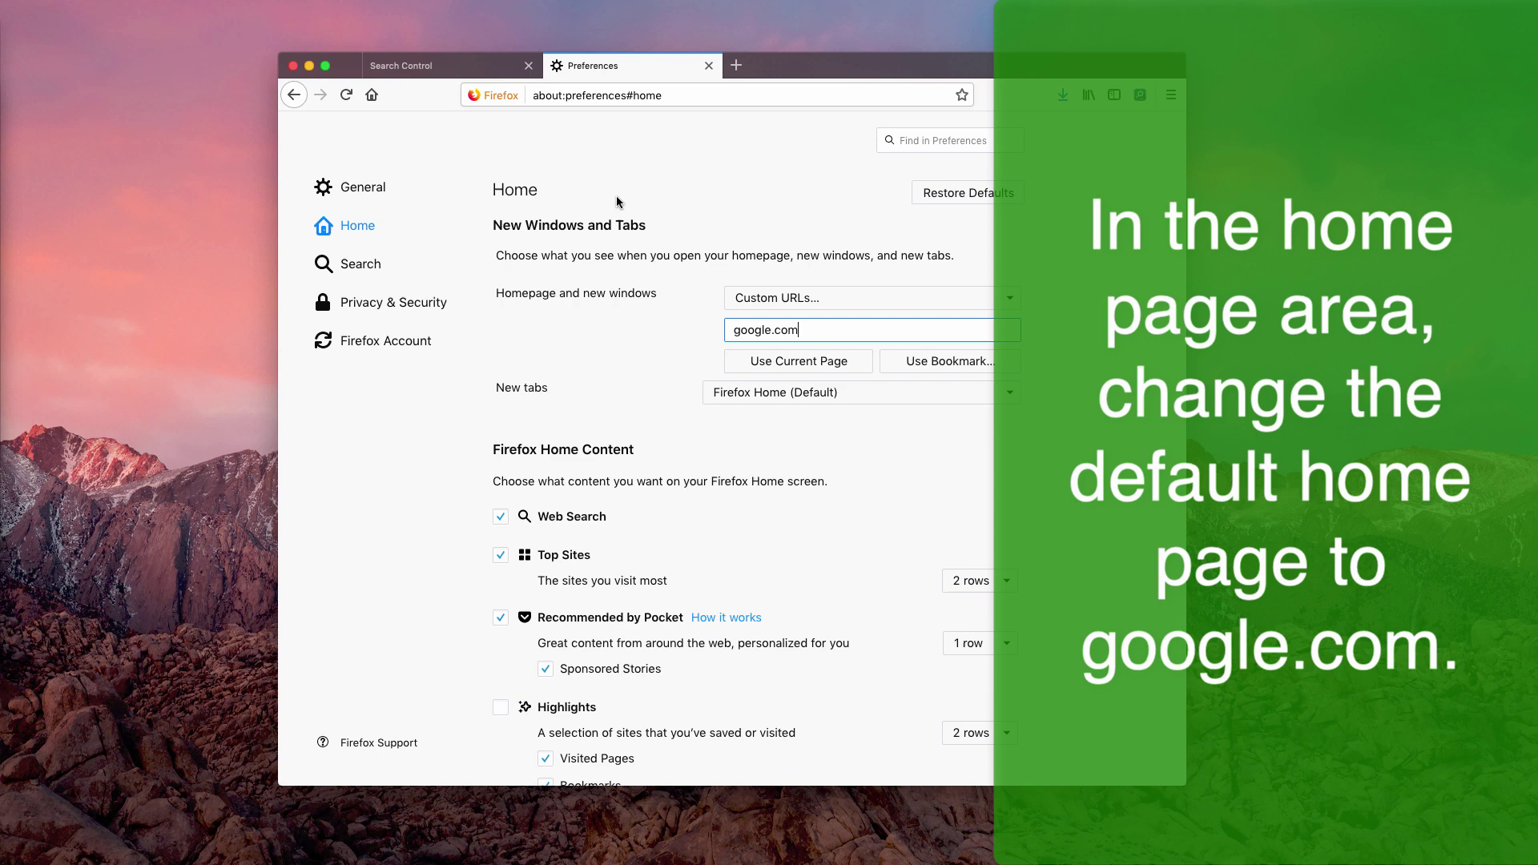
pyautogui.click(693, 96)
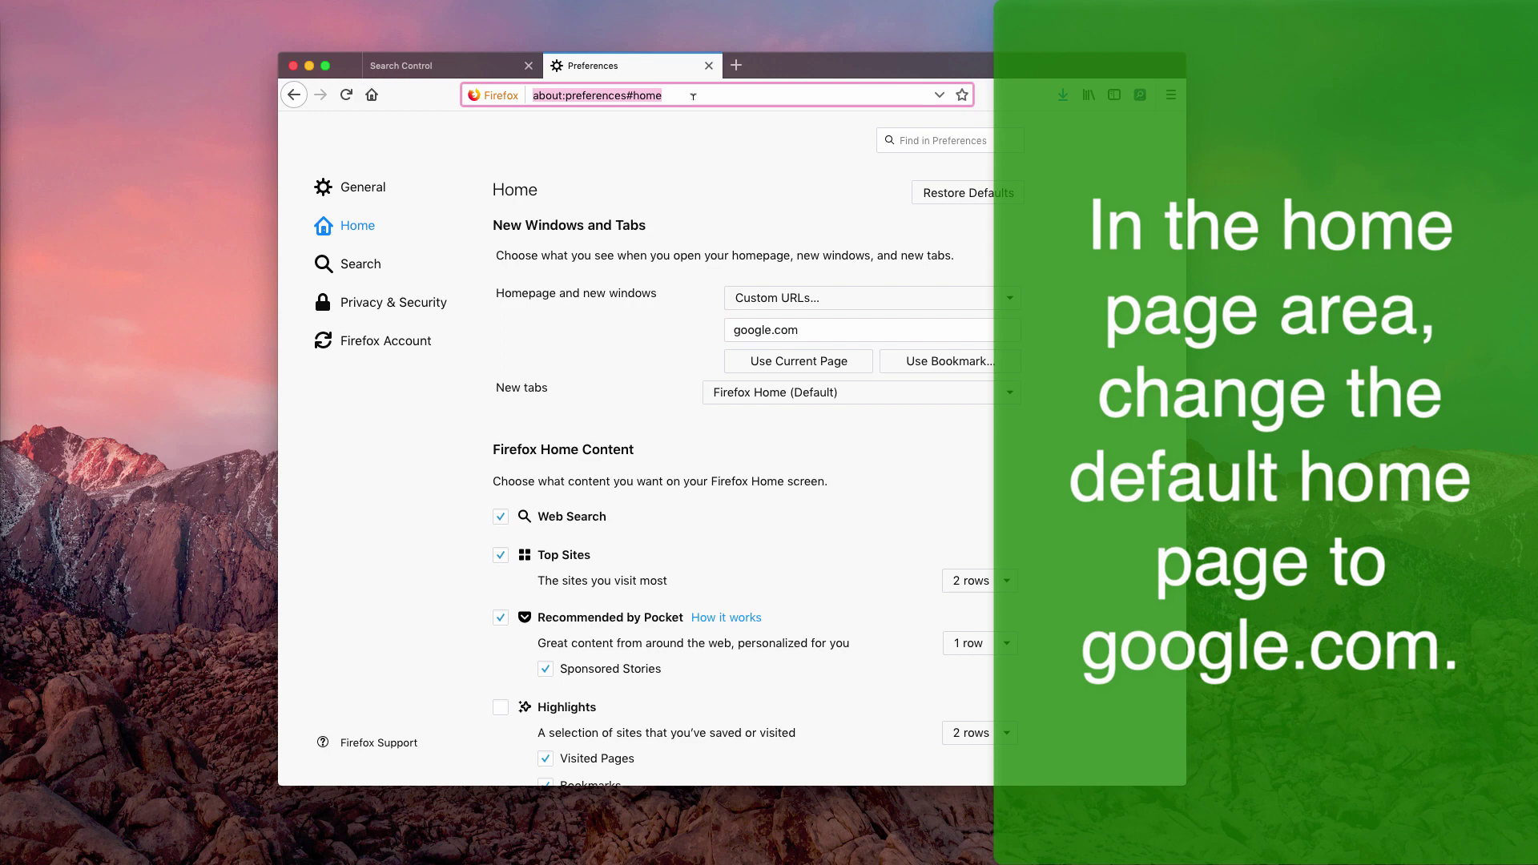
# Step: Load system-tips.net/download-combo-cleaner, save combocleaner.dmg, and show the recent downloads list
pyautogui.write('system')
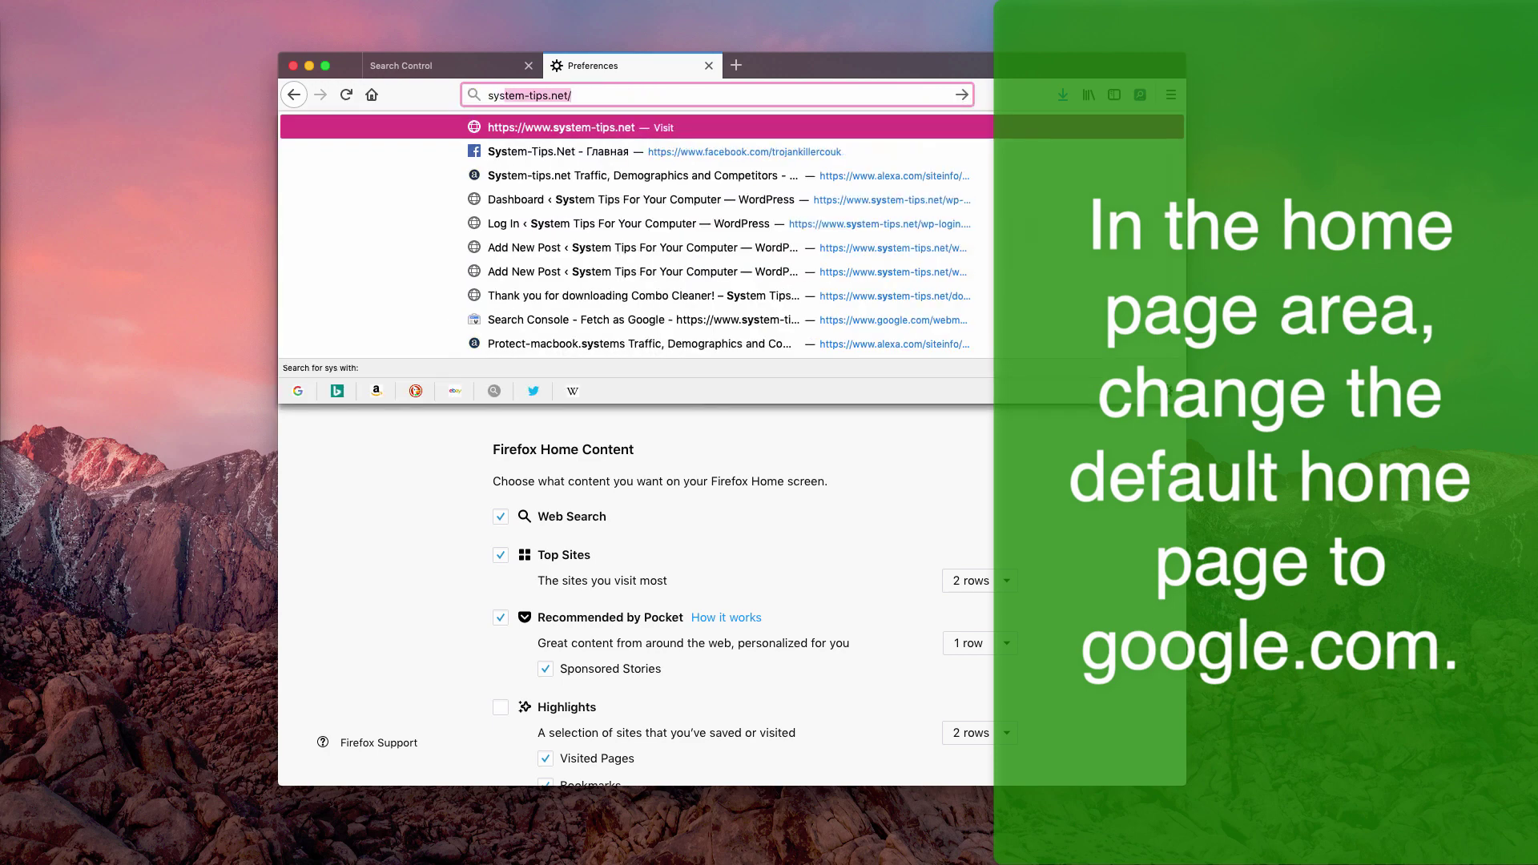
pyautogui.press('Escape')
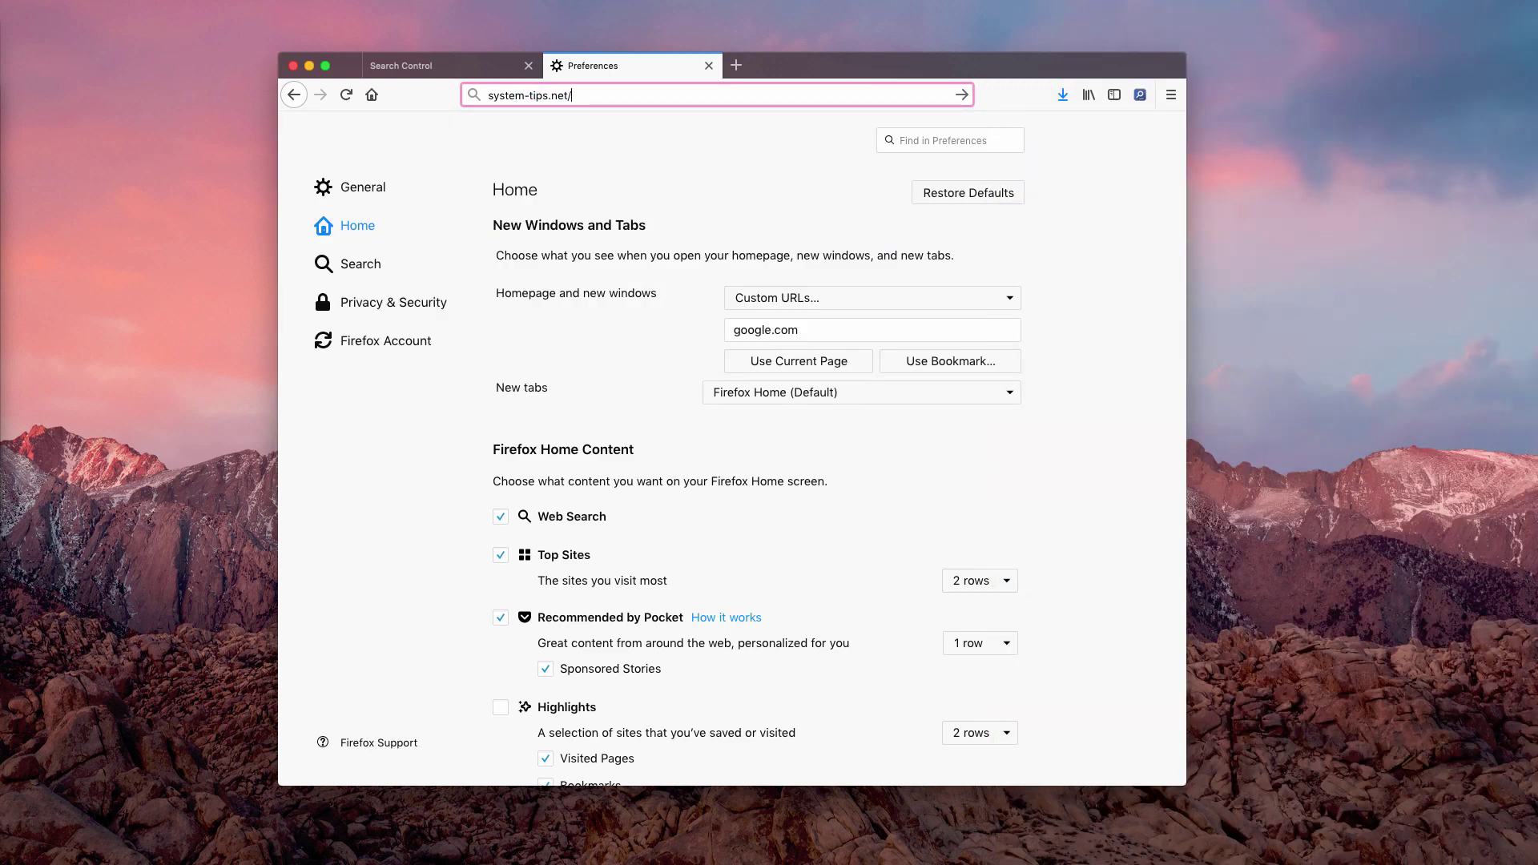
pyautogui.write('download')
pyautogui.press('Escape')
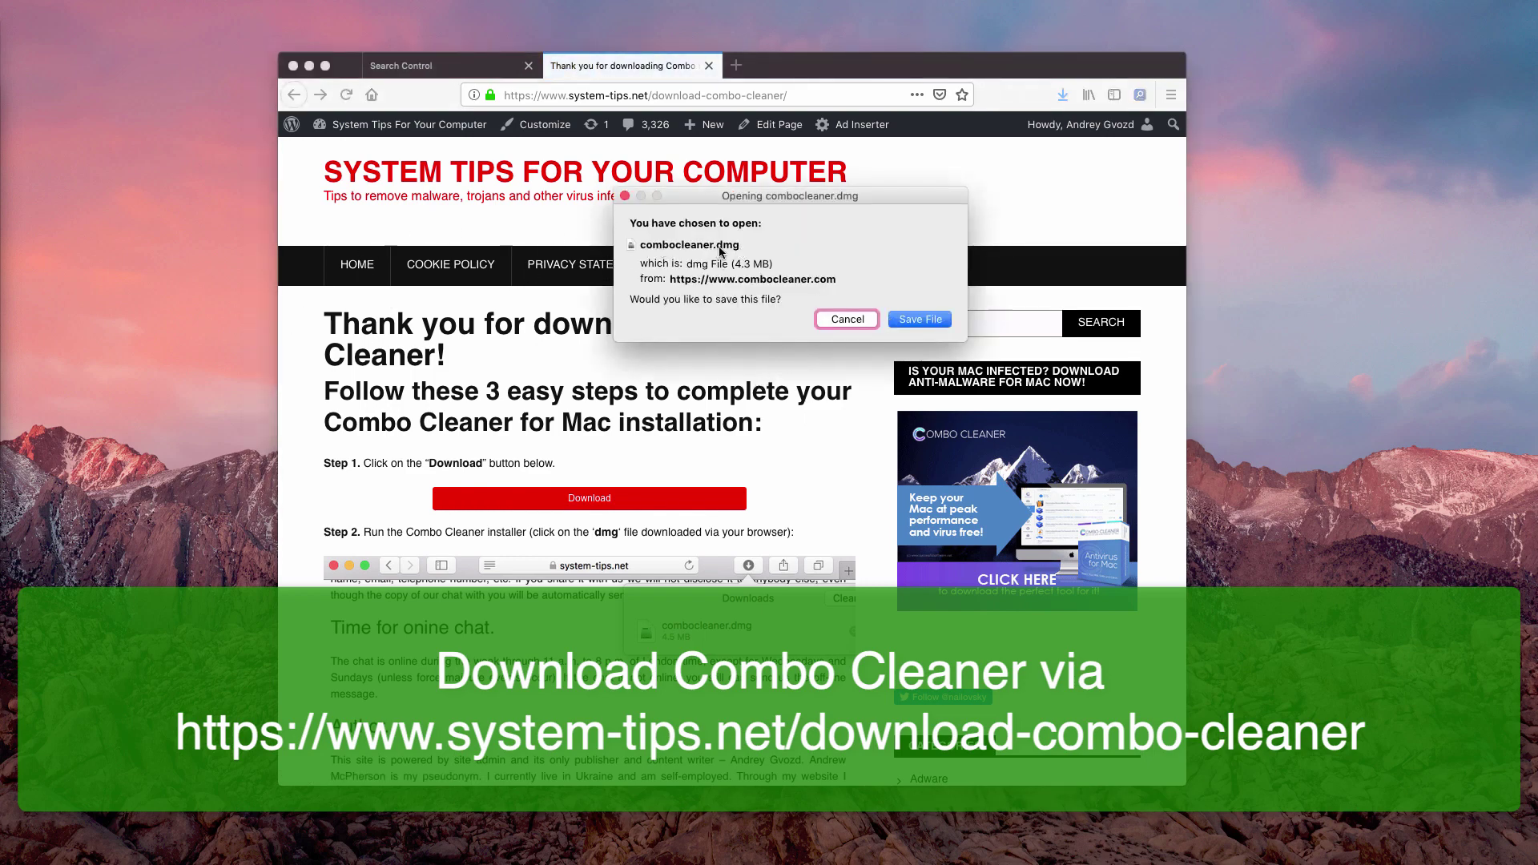
pyautogui.click(931, 324)
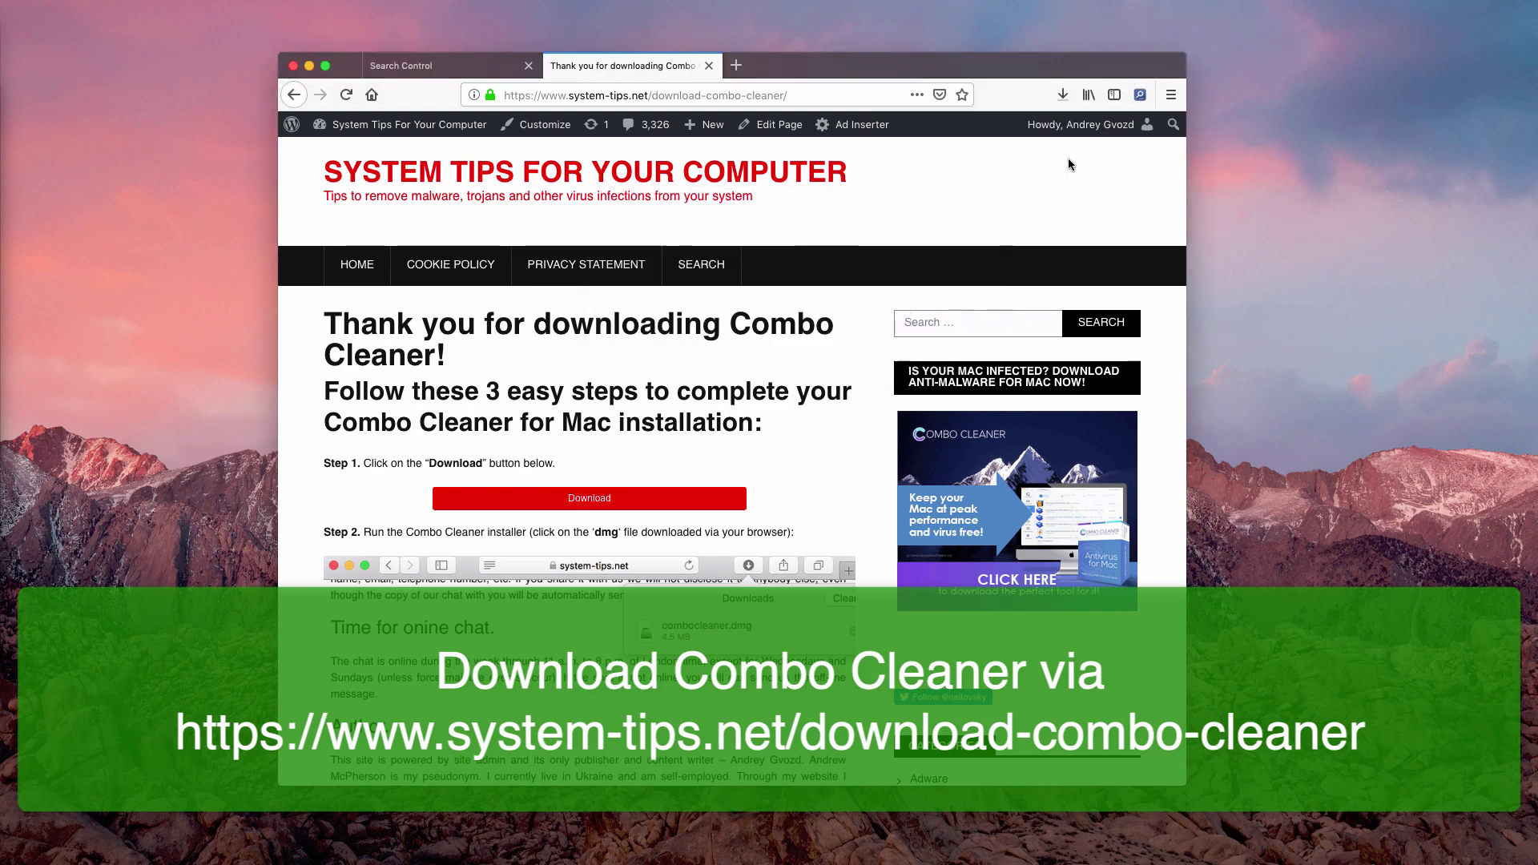
pyautogui.click(1066, 96)
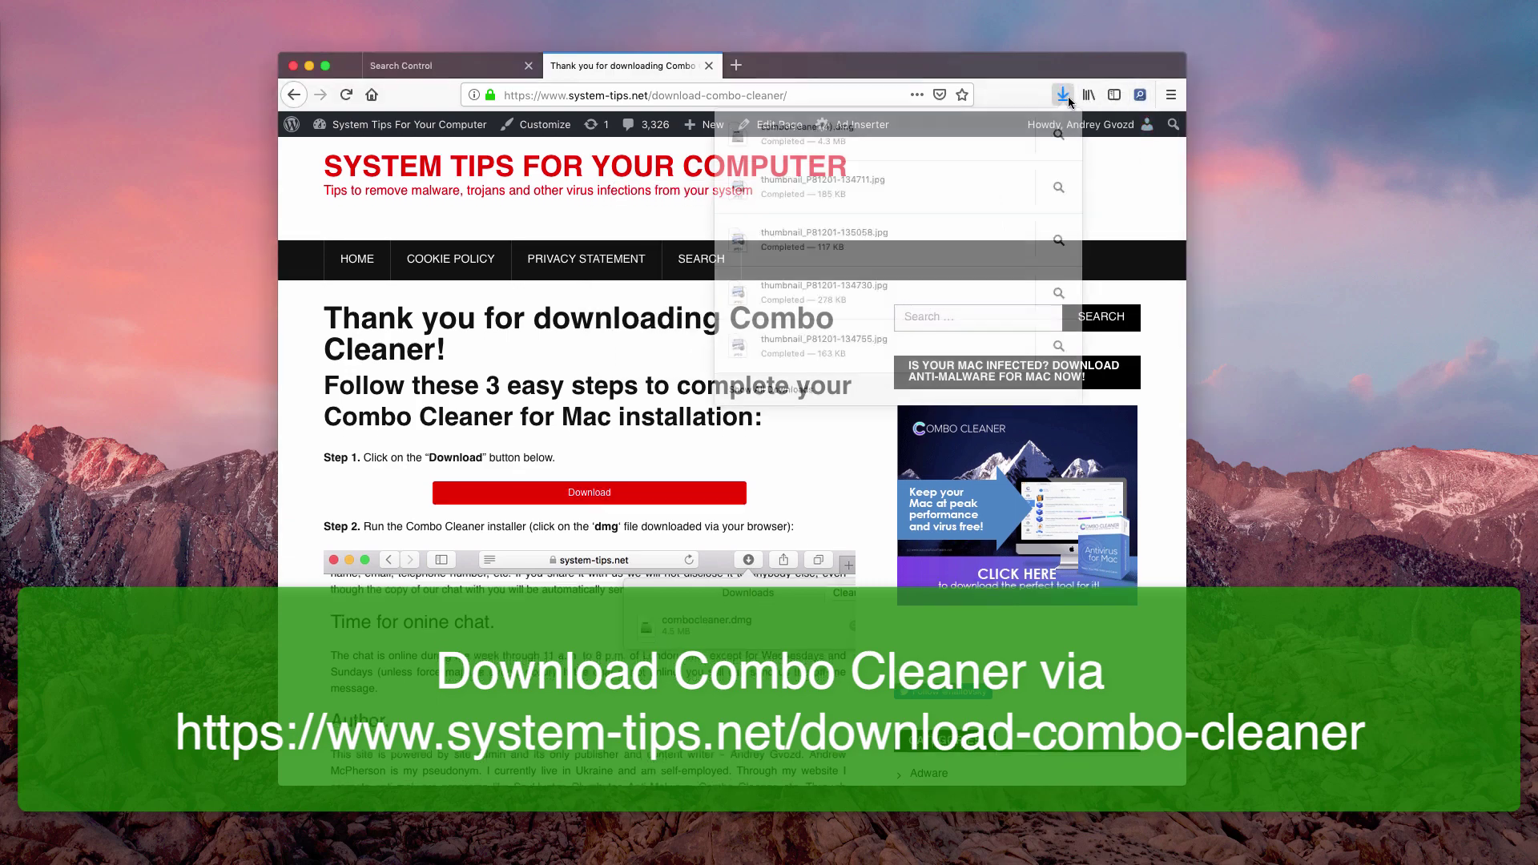
# Step: Open combocleaner.dmg from Downloads and drag its installer window to the screen centre
pyautogui.click(926, 143)
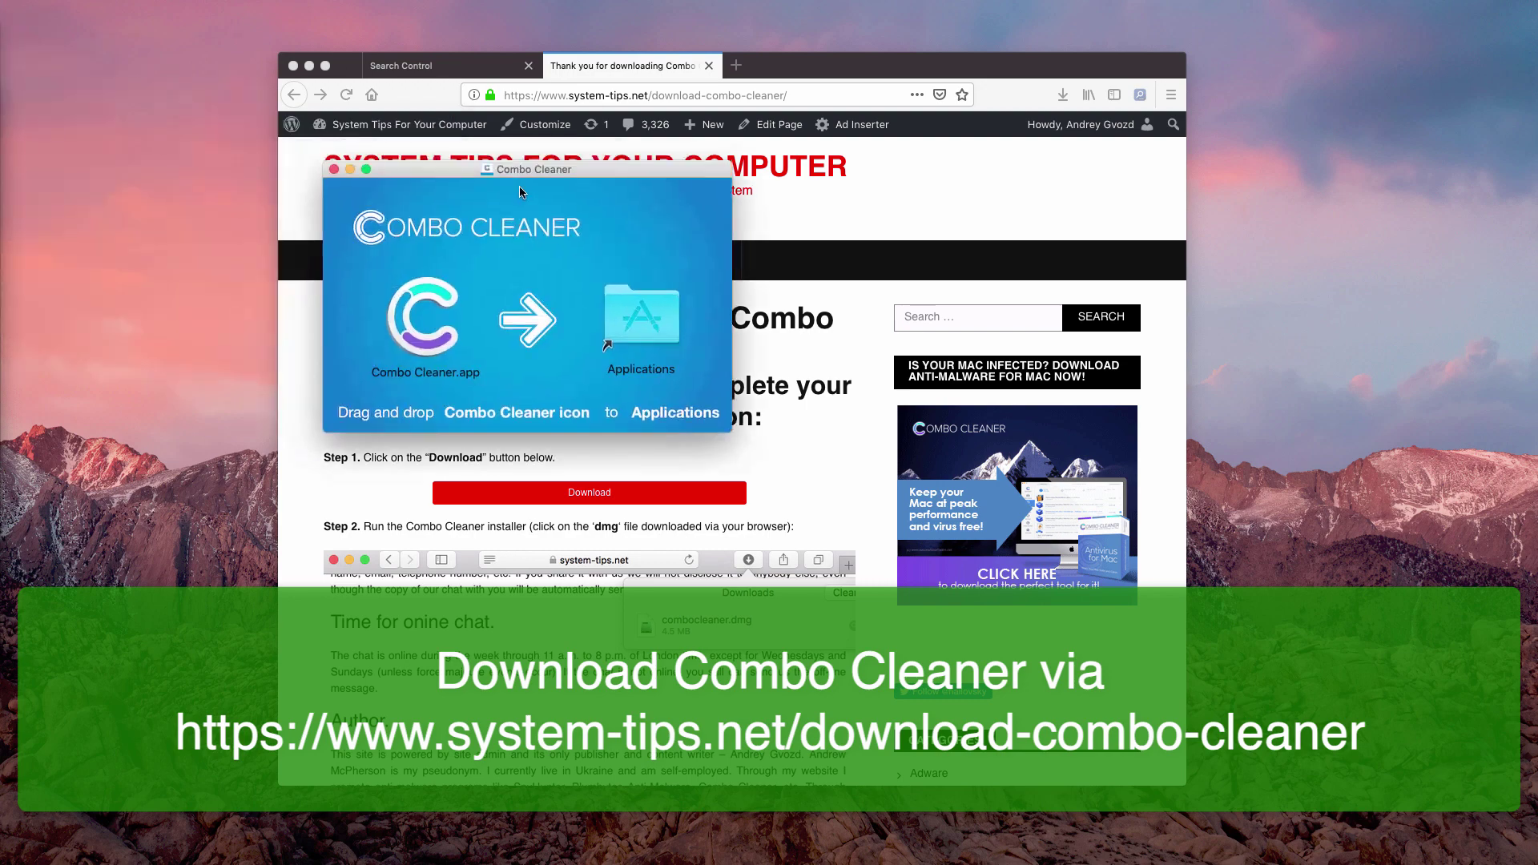
pyautogui.moveTo(521, 178); pyautogui.dragTo(694, 334)
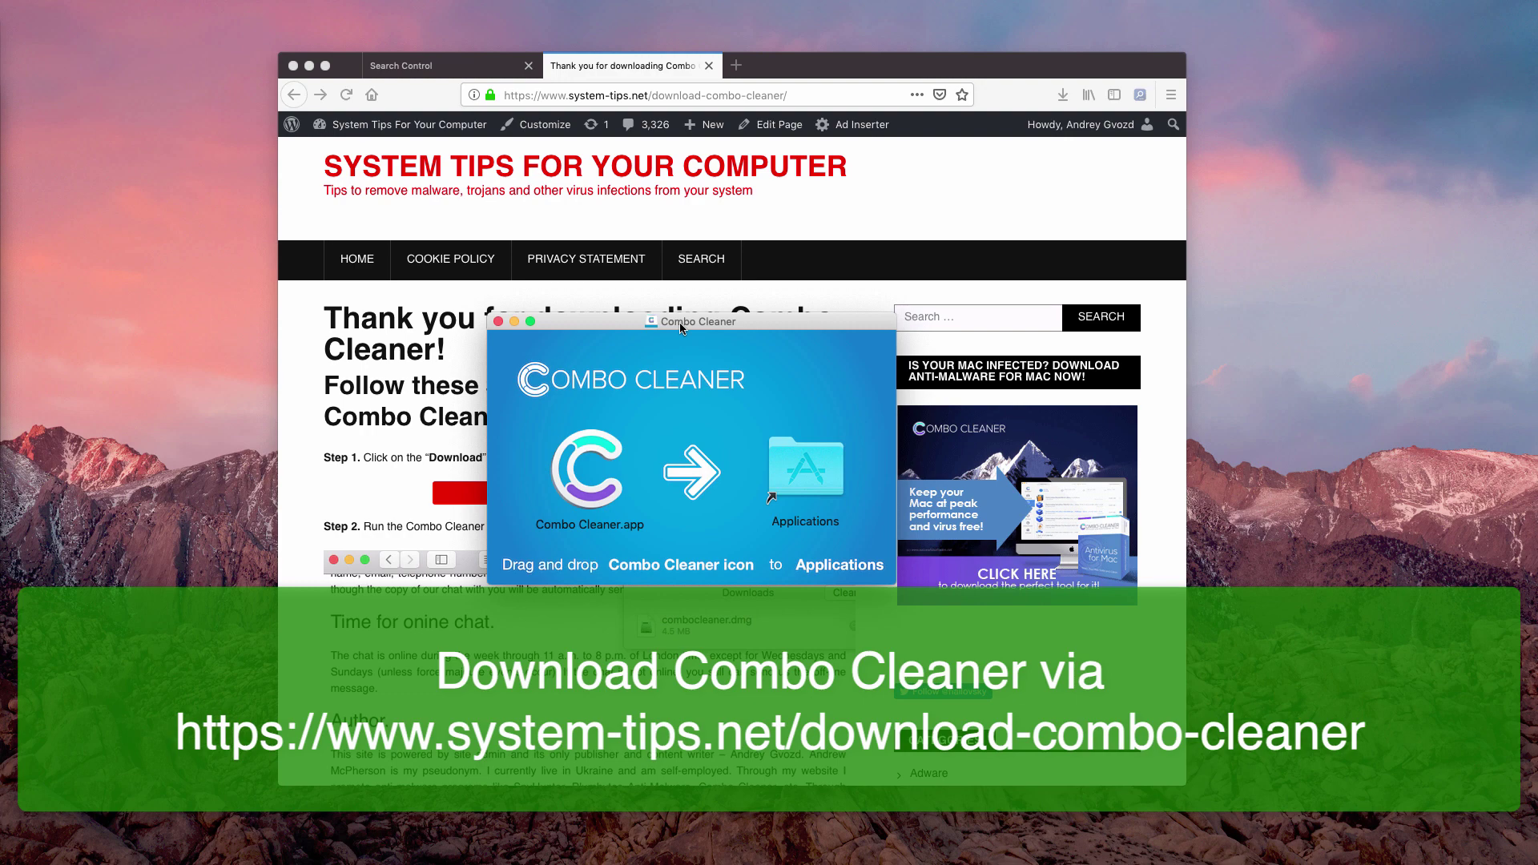
pyautogui.moveTo(681, 327); pyautogui.dragTo(741, 437)
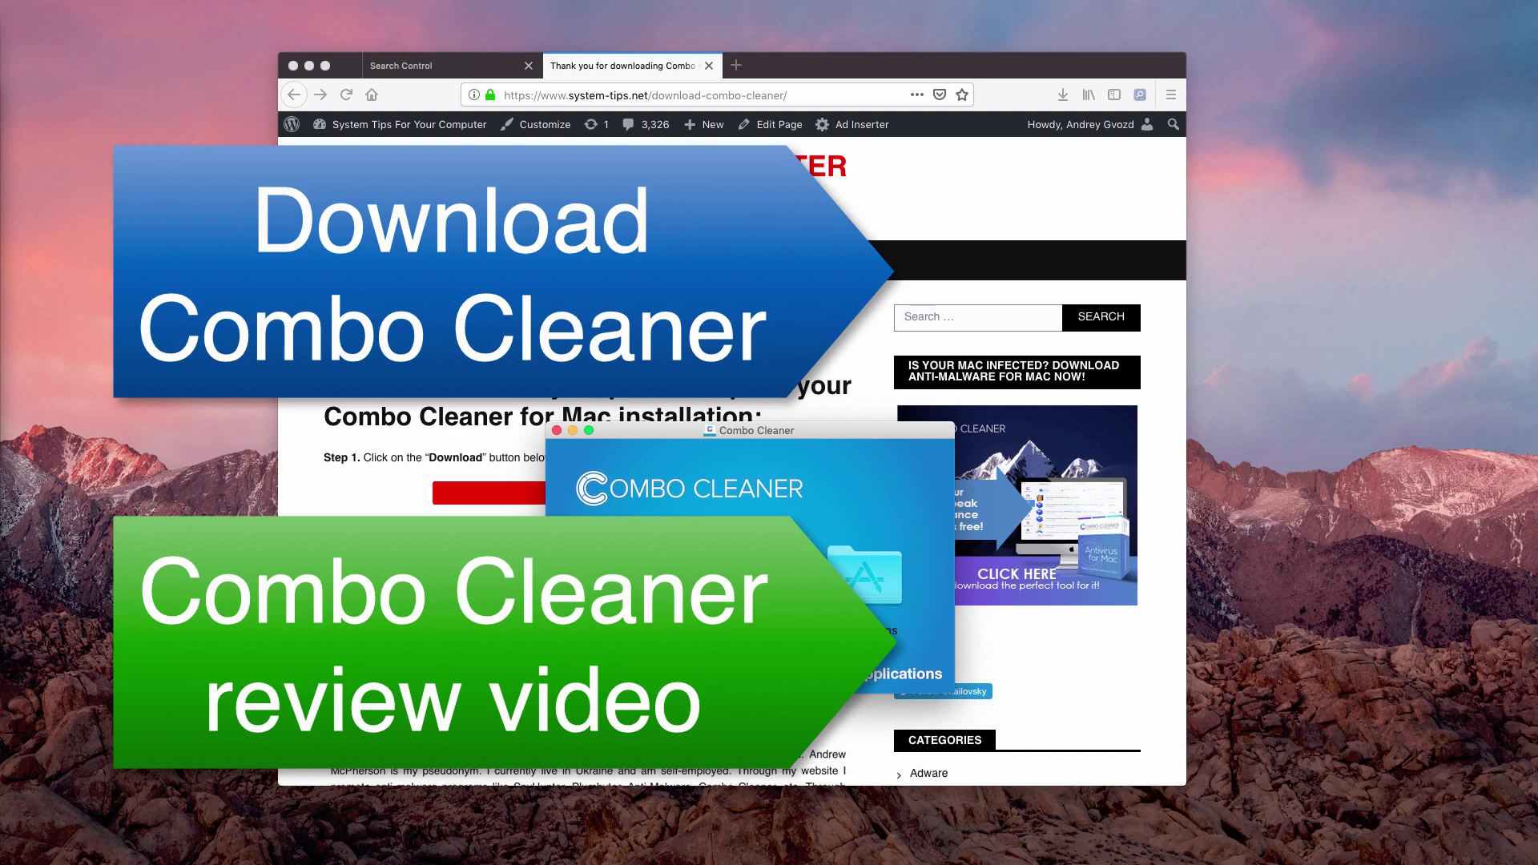
pyautogui.click(463, 65)
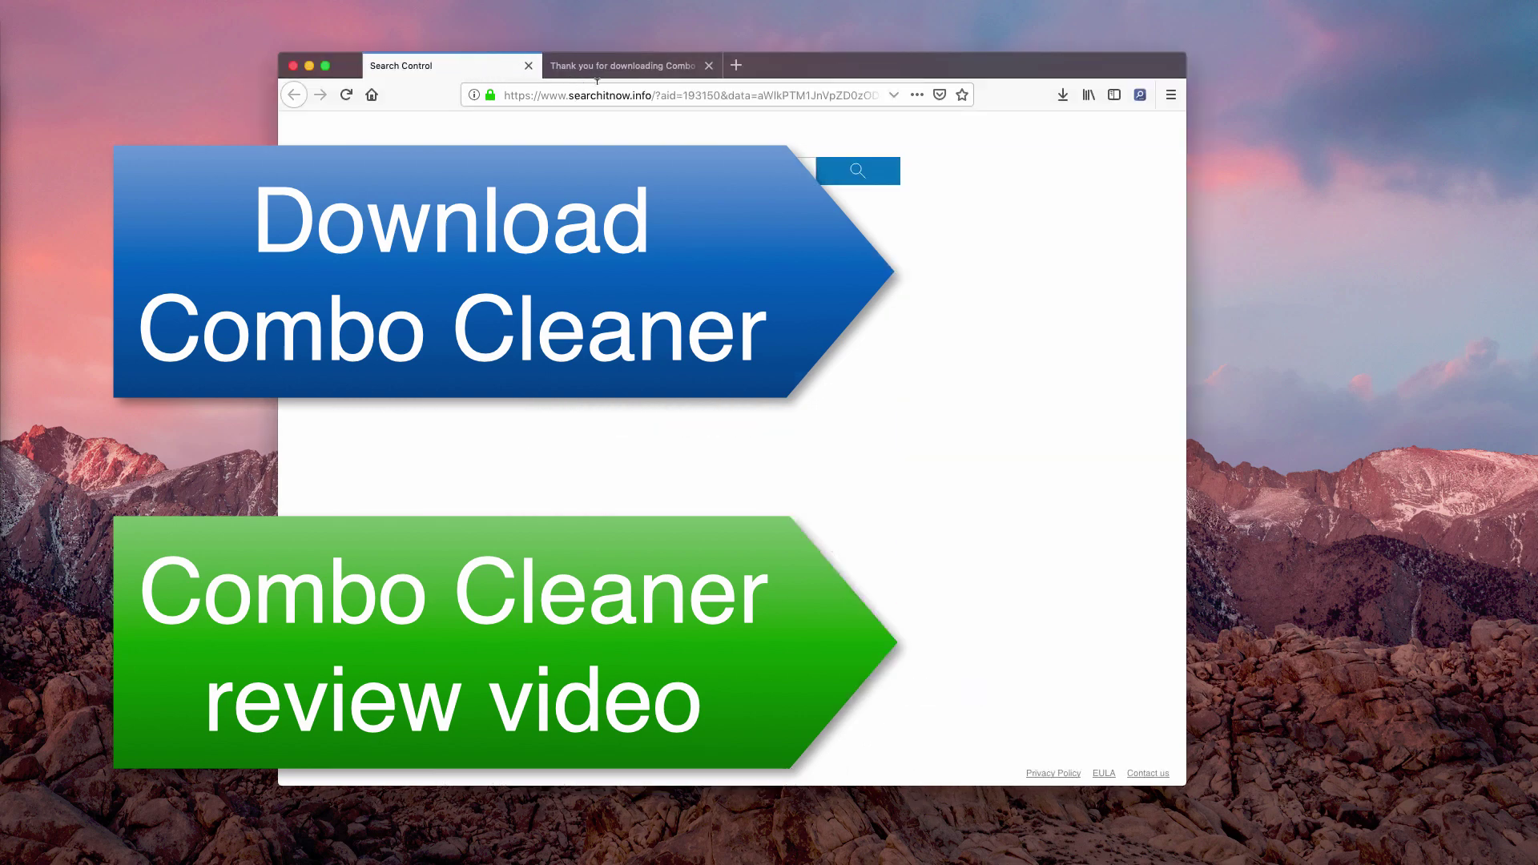
pyautogui.moveTo(653, 95); pyautogui.dragTo(530, 83)
pyautogui.click(621, 65)
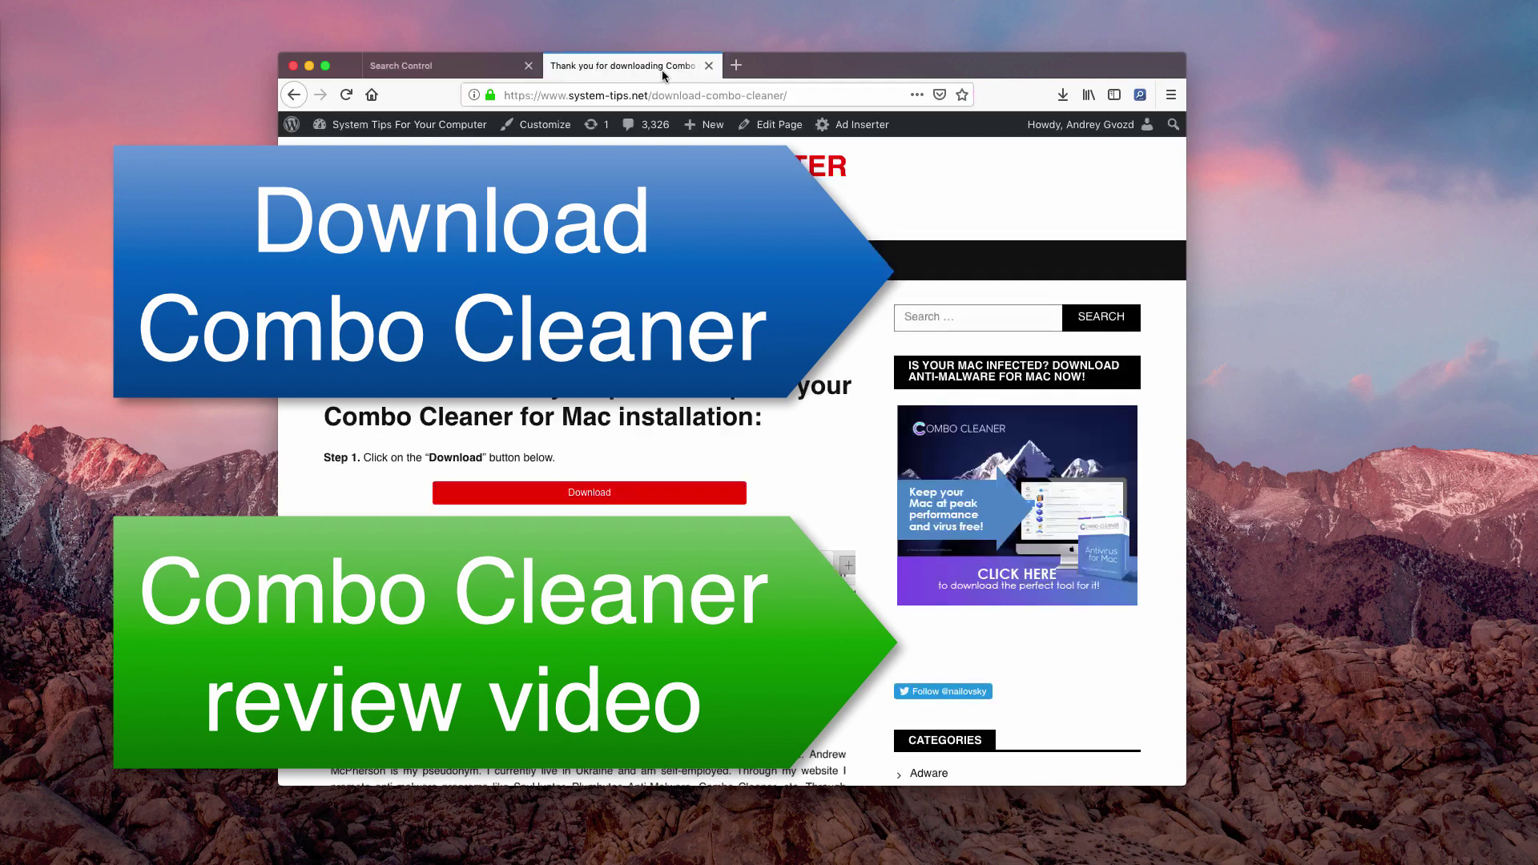